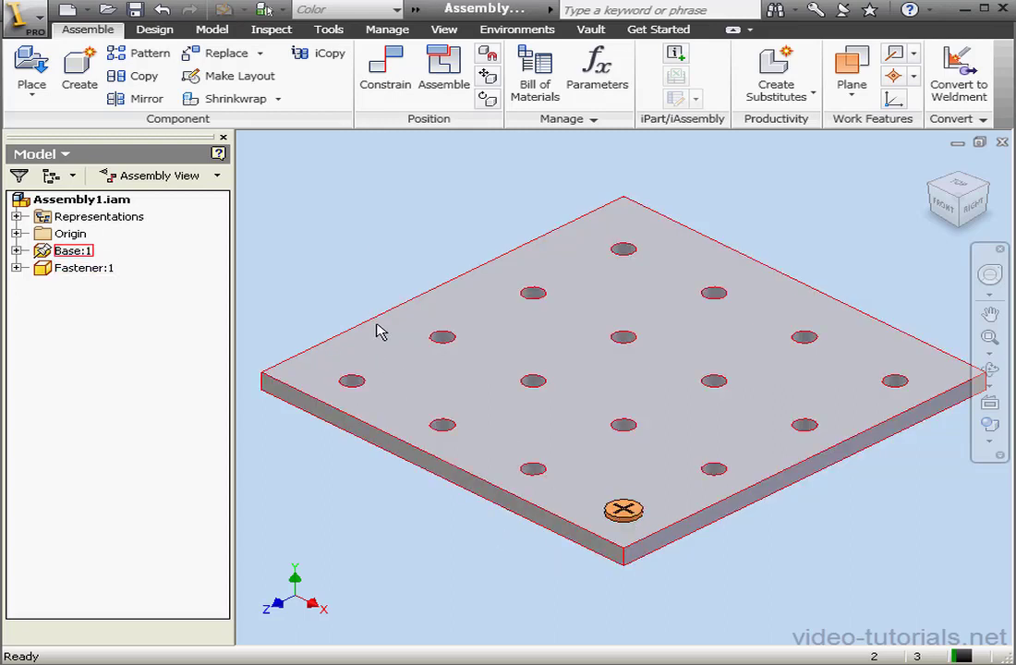
Switch the browser to Modeling View and expand Base:1 to list the plate's features.
click(217, 175)
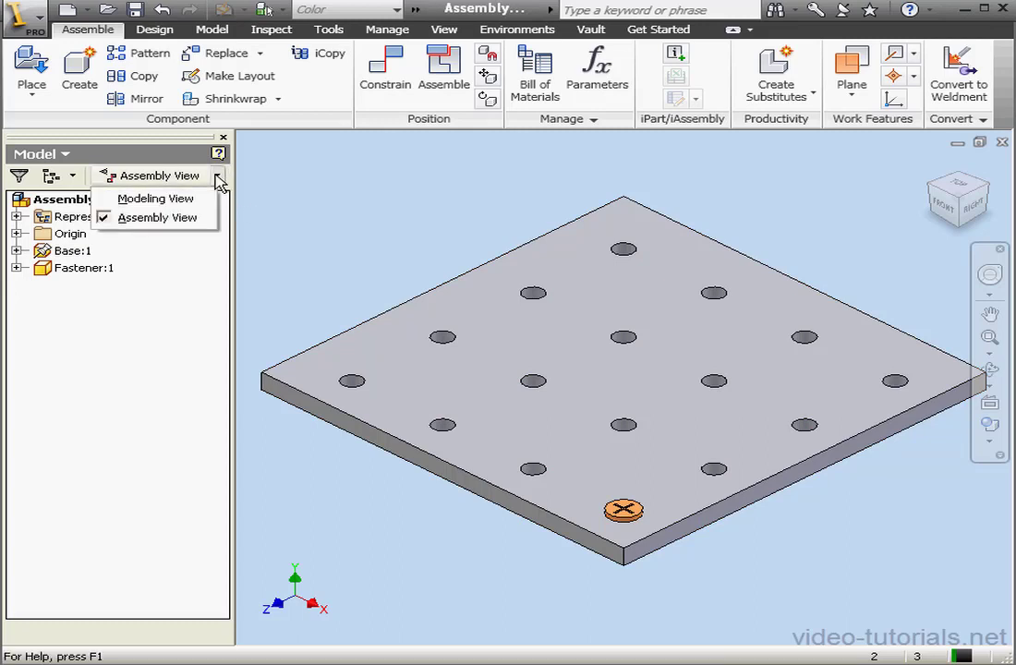
click(191, 199)
click(16, 268)
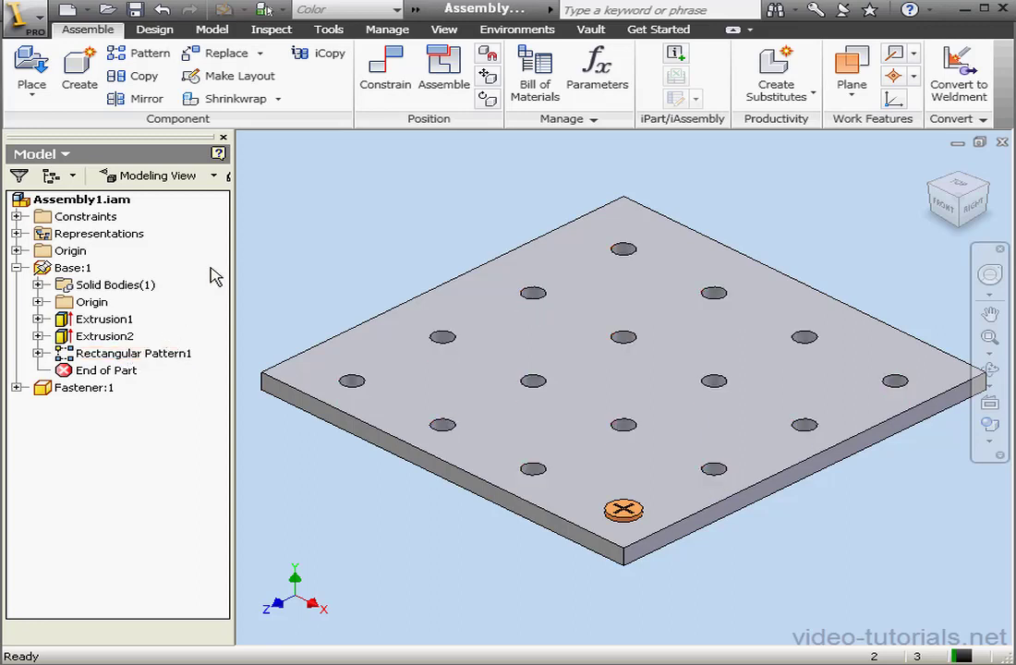
Start a rectangular pattern of Fastener:1 with a flipped column of 4 at 2.5 along the plate edge.
click(152, 55)
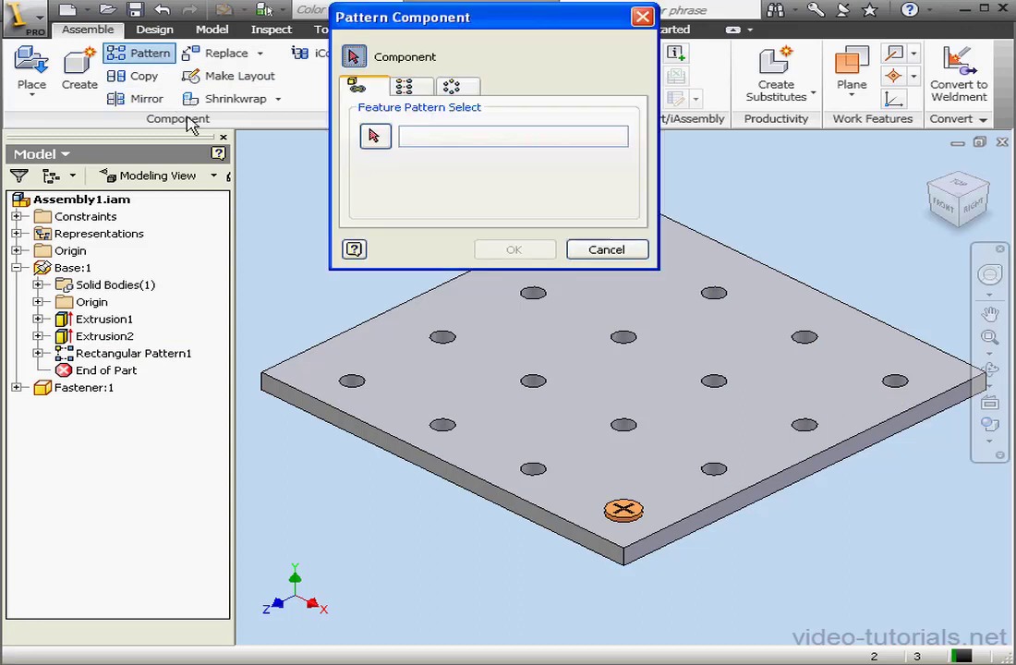
drag(462, 18, 316, 55)
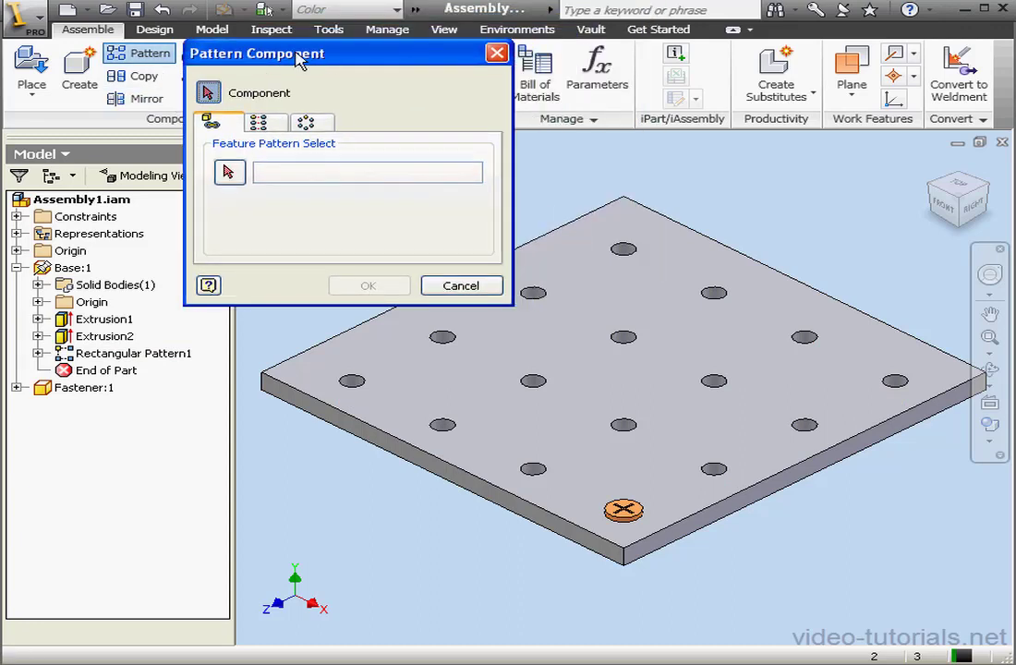
click(258, 123)
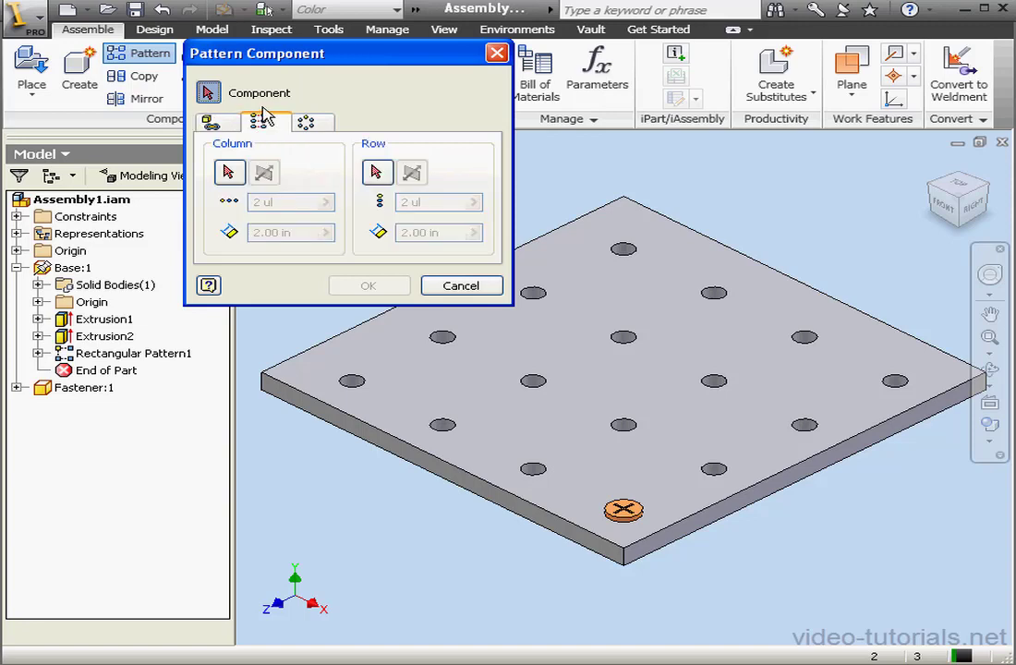
click(86, 392)
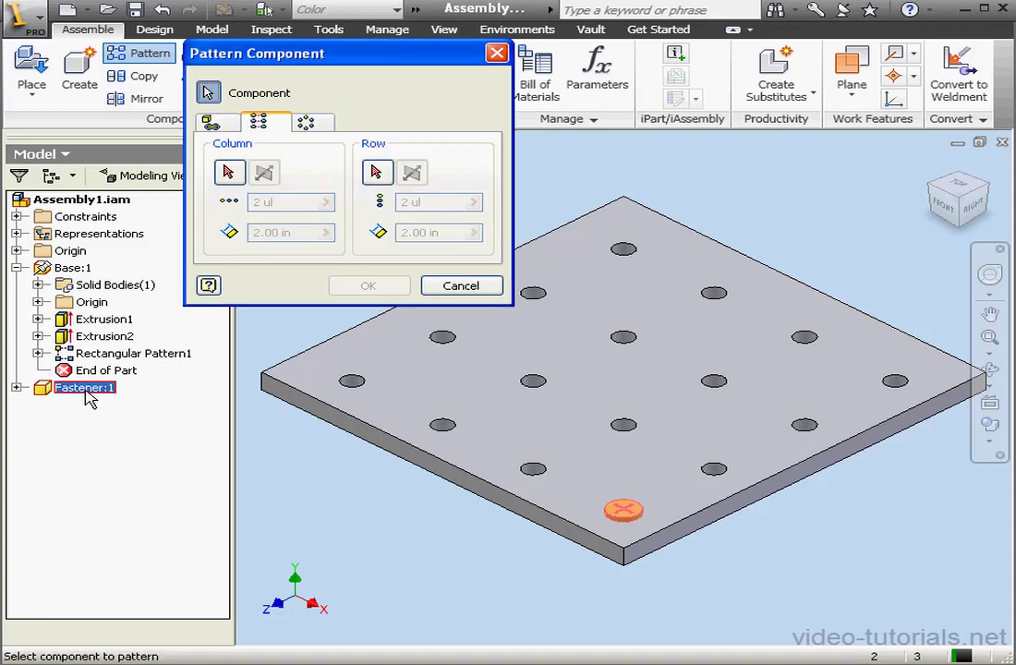
click(237, 172)
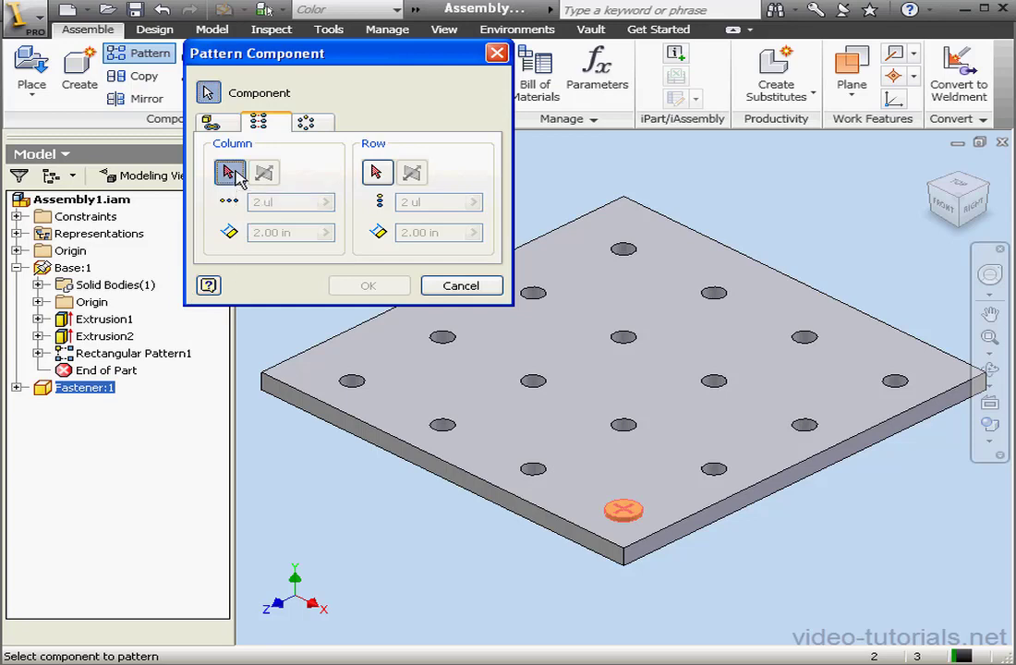
click(666, 523)
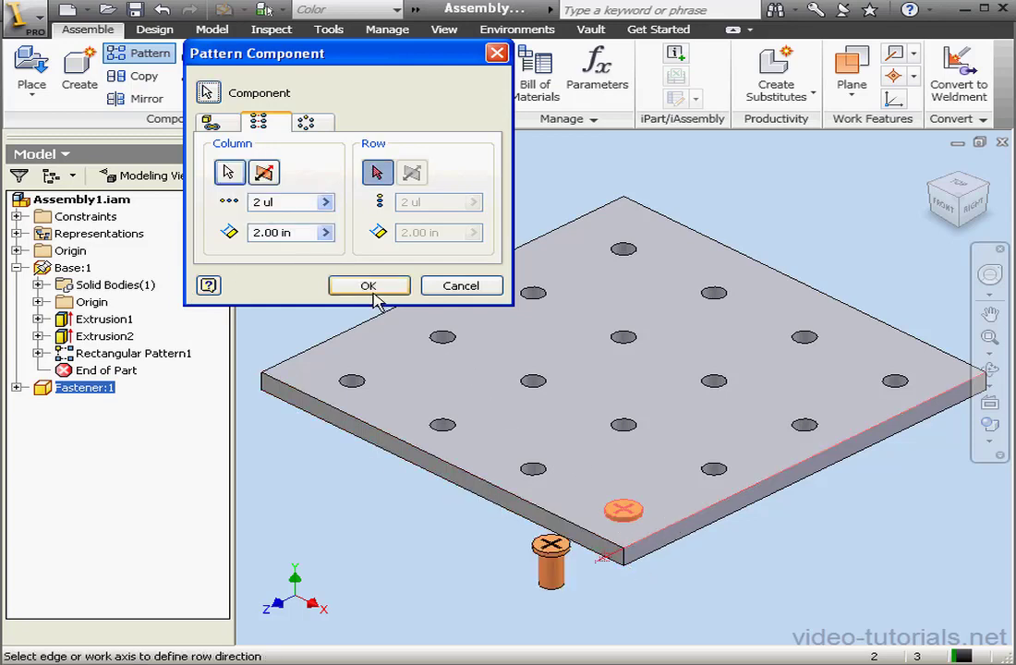
drag(269, 202, 268, 233)
text(4)
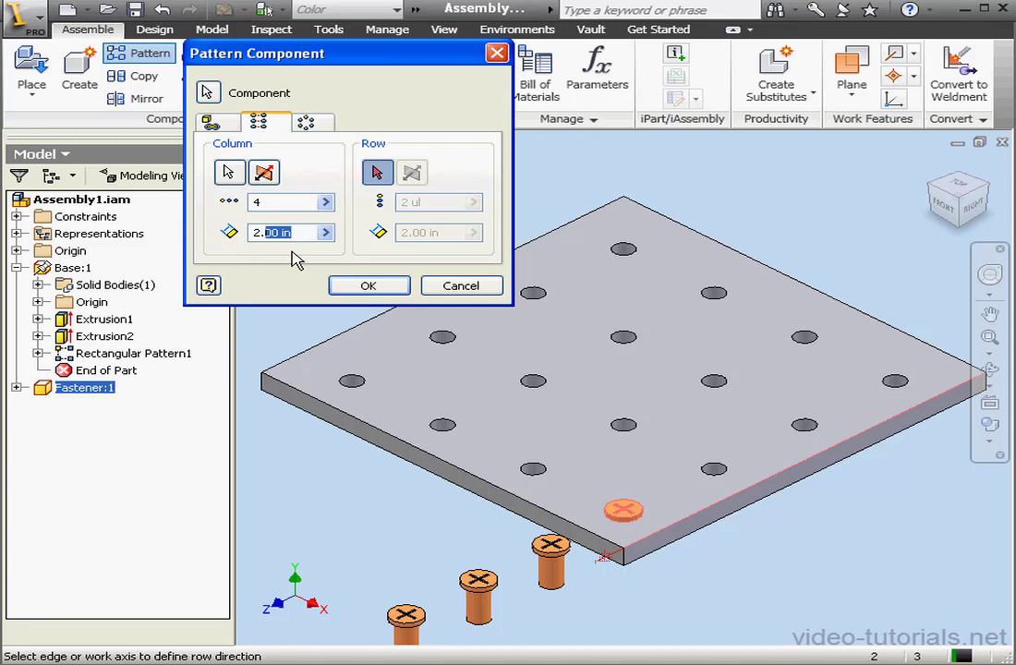
text(5)
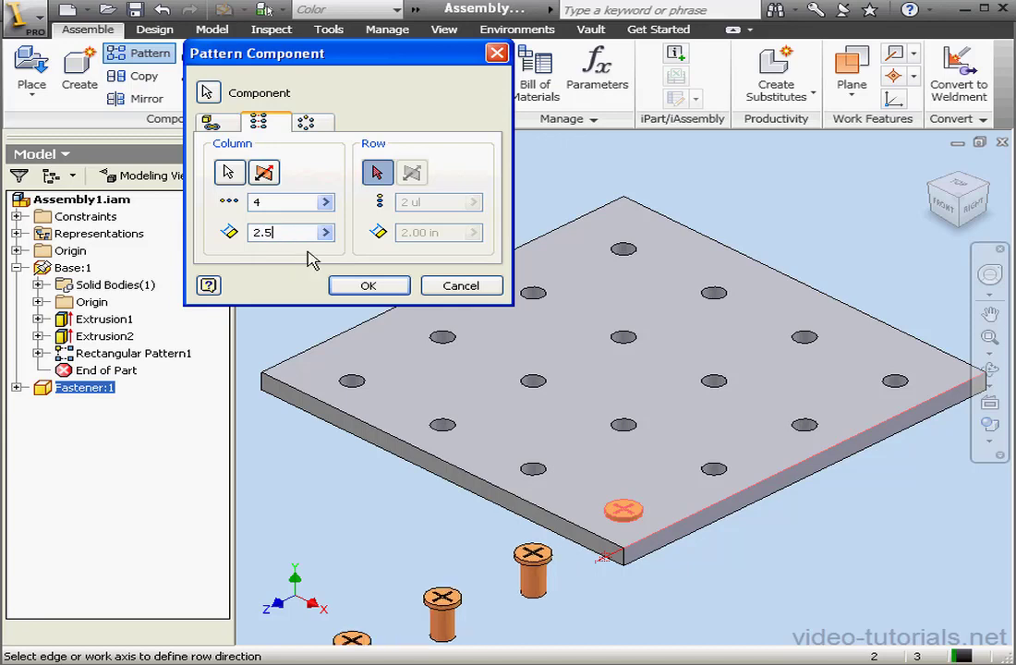
click(270, 175)
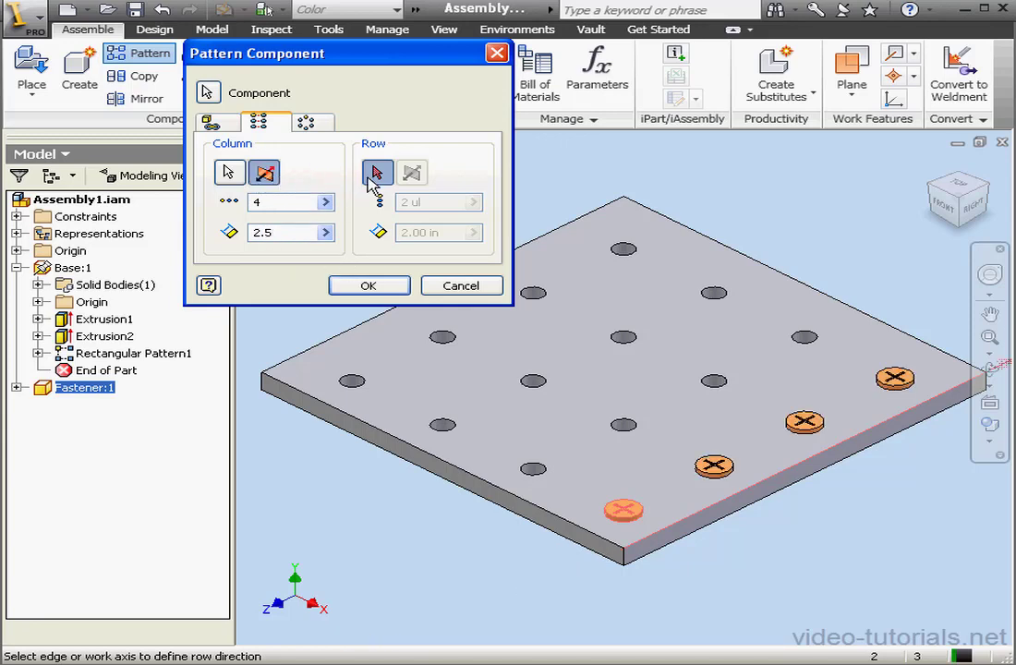
Add a row of 4 at 2.5 along the other plate edge to create the 4×4 fastener pattern.
click(582, 530)
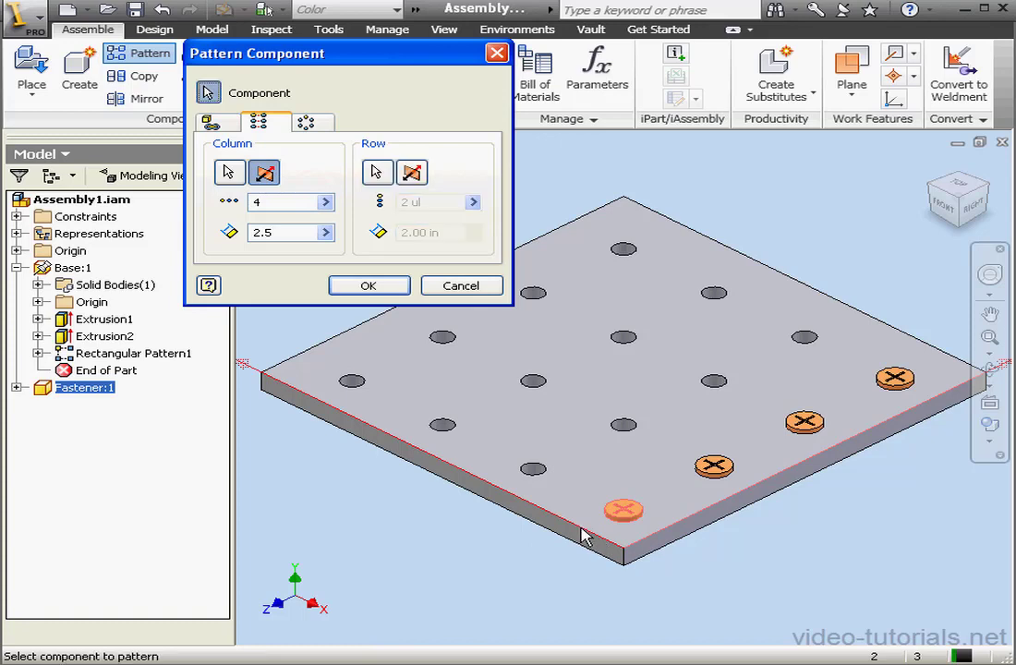
double_click(407, 201)
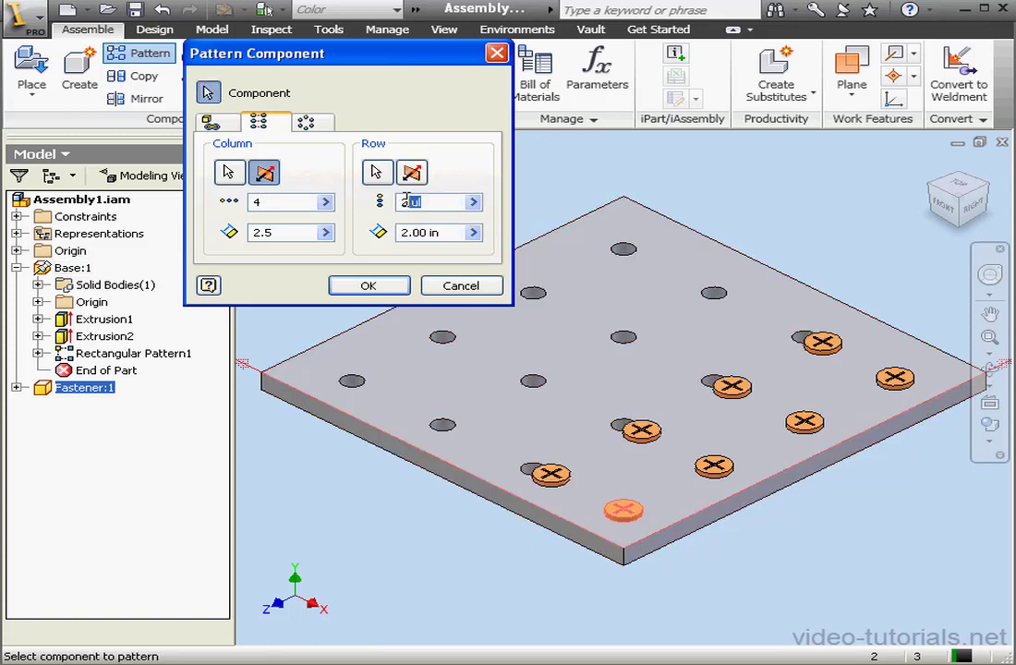
text(4)
drag(440, 232, 419, 231)
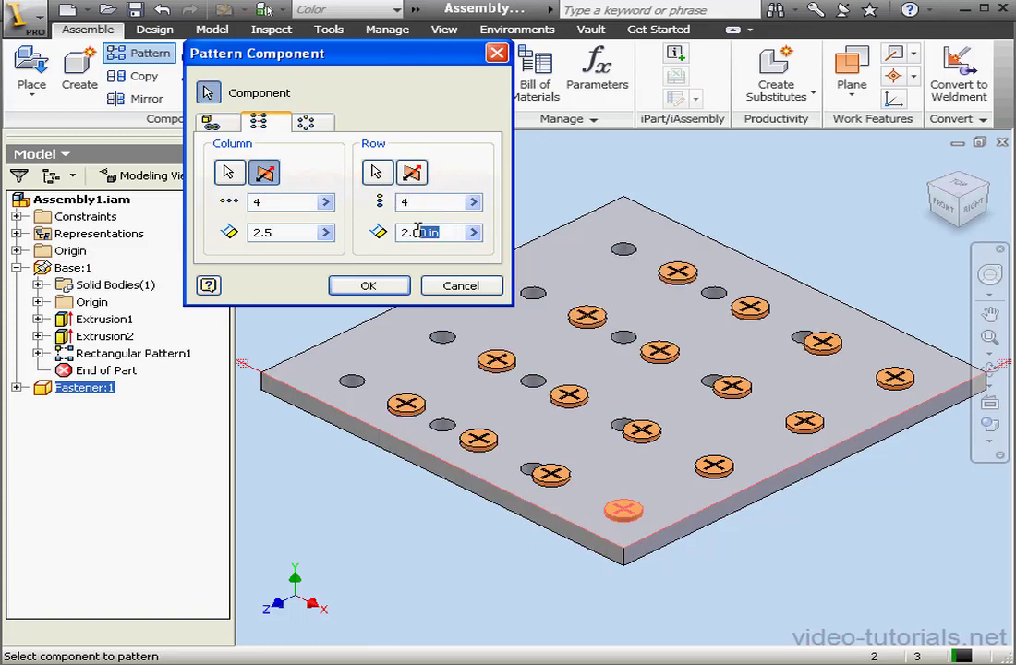
text(5)
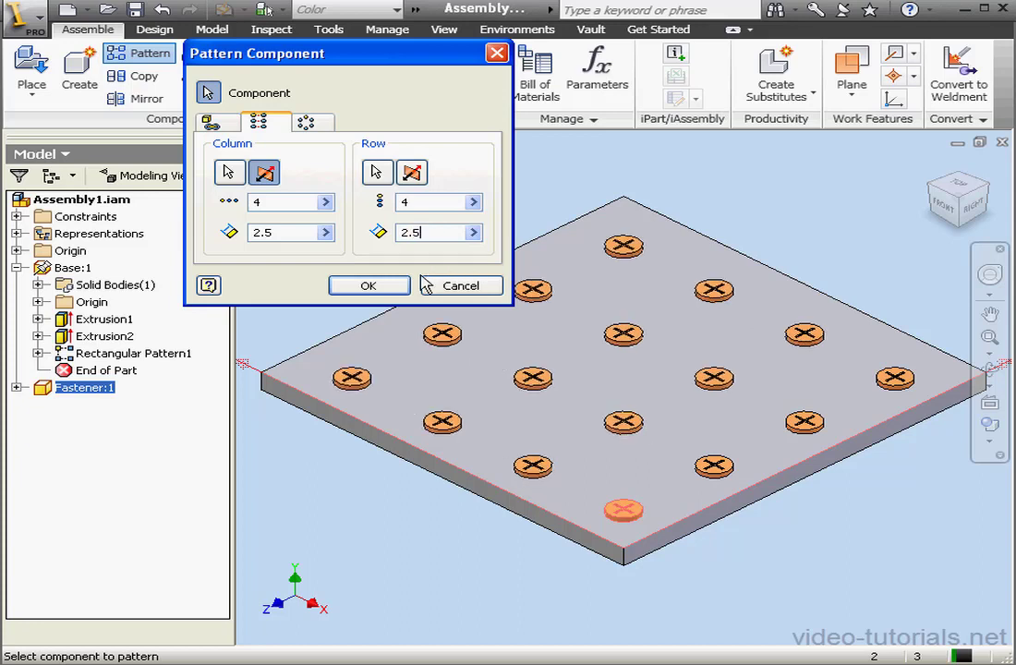
click(369, 287)
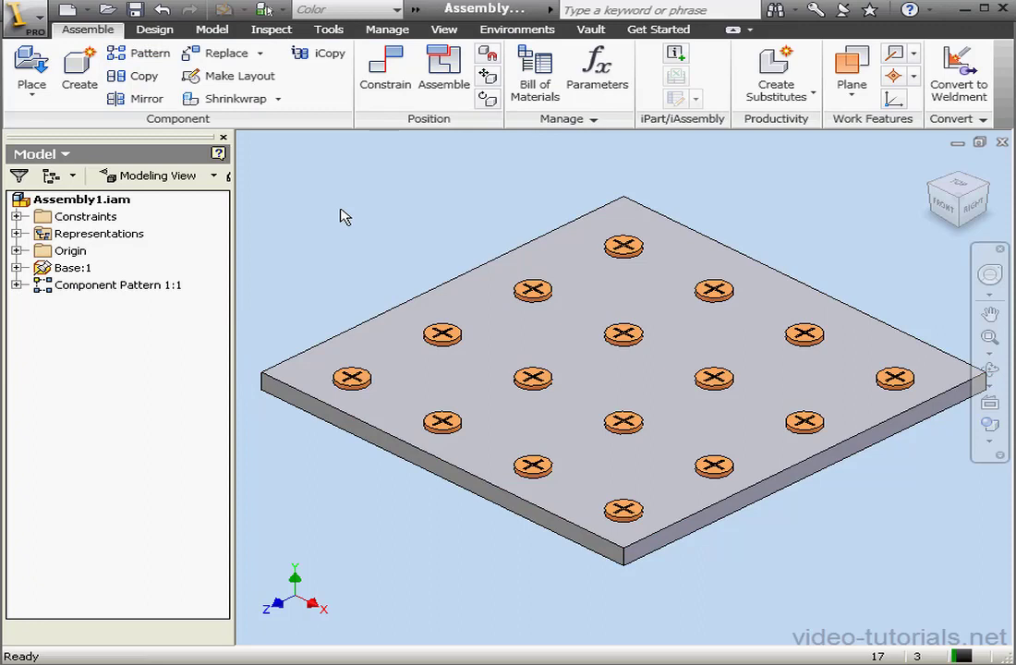
Expand Component Pattern 1:1 down to Fastener:1 and switch the browser to Assembly View.
click(16, 285)
click(36, 302)
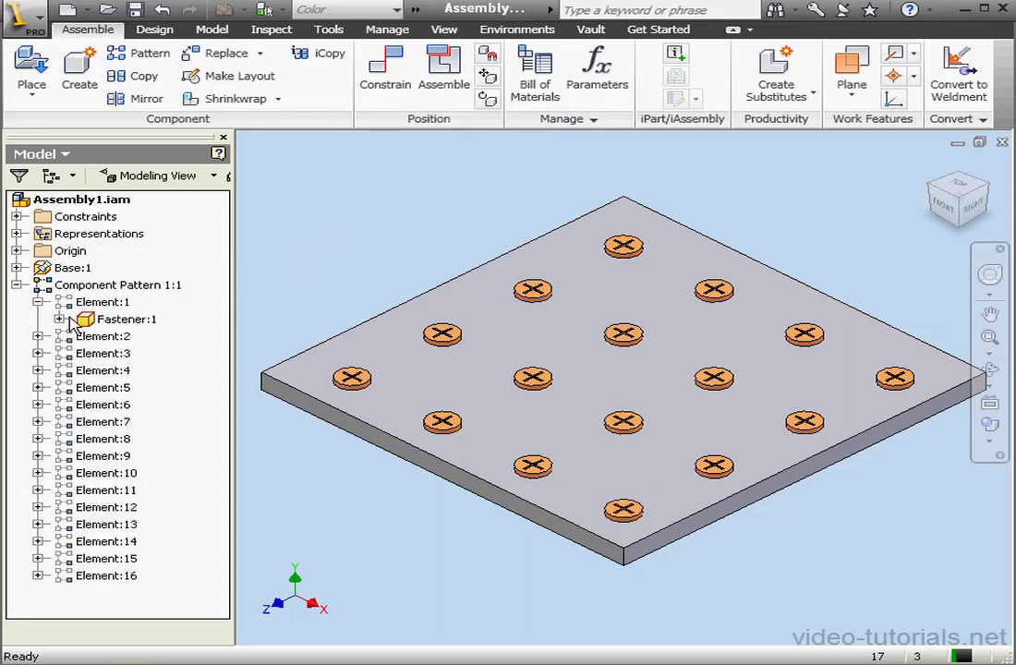
click(58, 318)
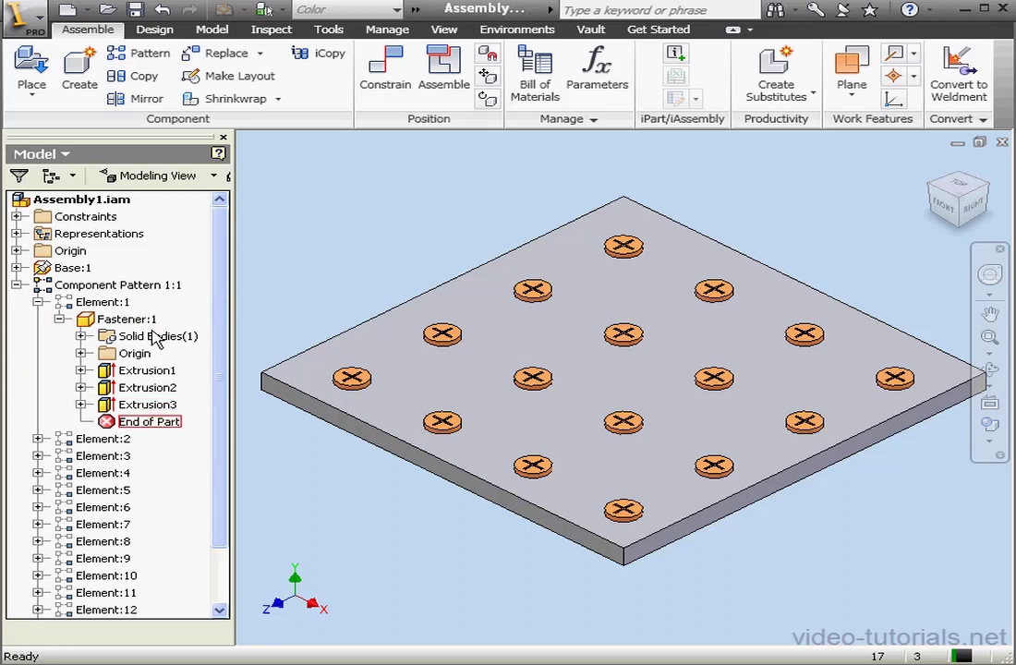
click(180, 177)
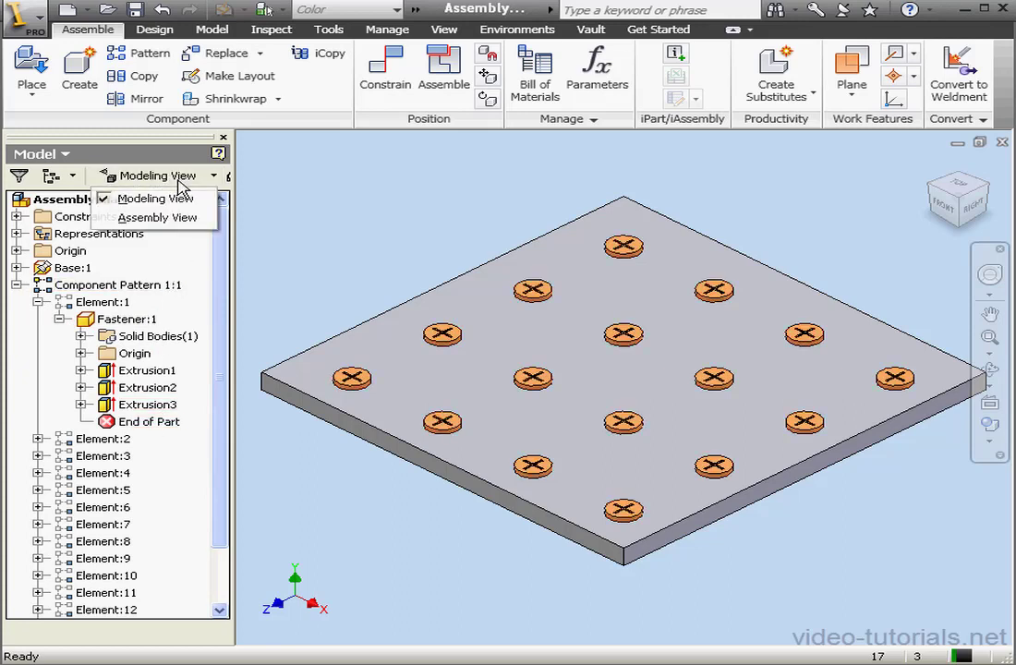
click(157, 218)
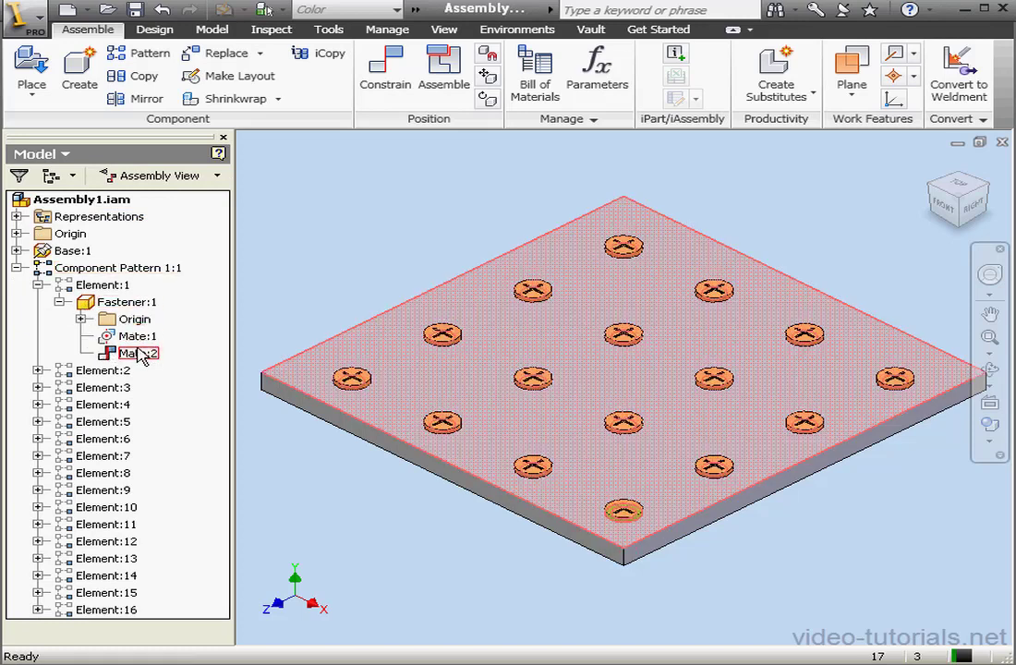
Expand Element:2 and Fastener:2 to inspect their contents.
click(37, 371)
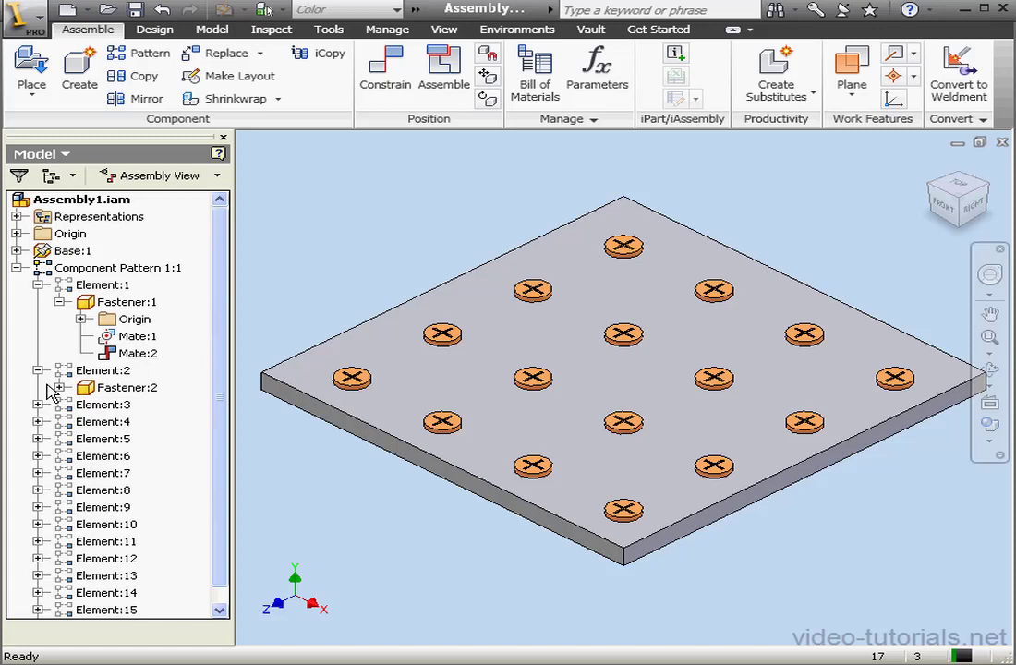
click(59, 388)
click(81, 404)
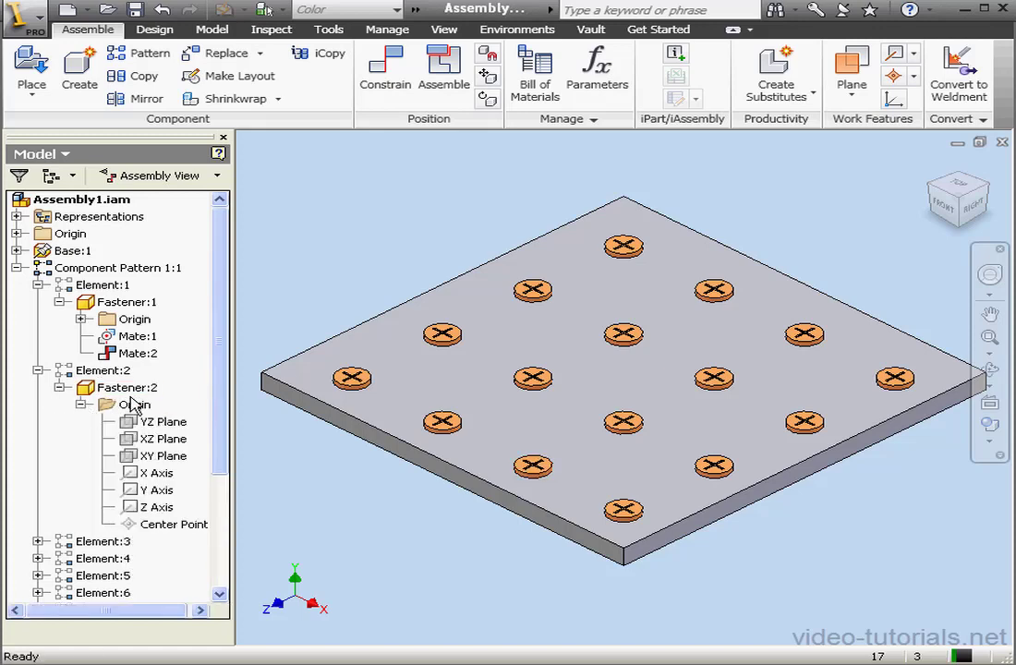
click(80, 404)
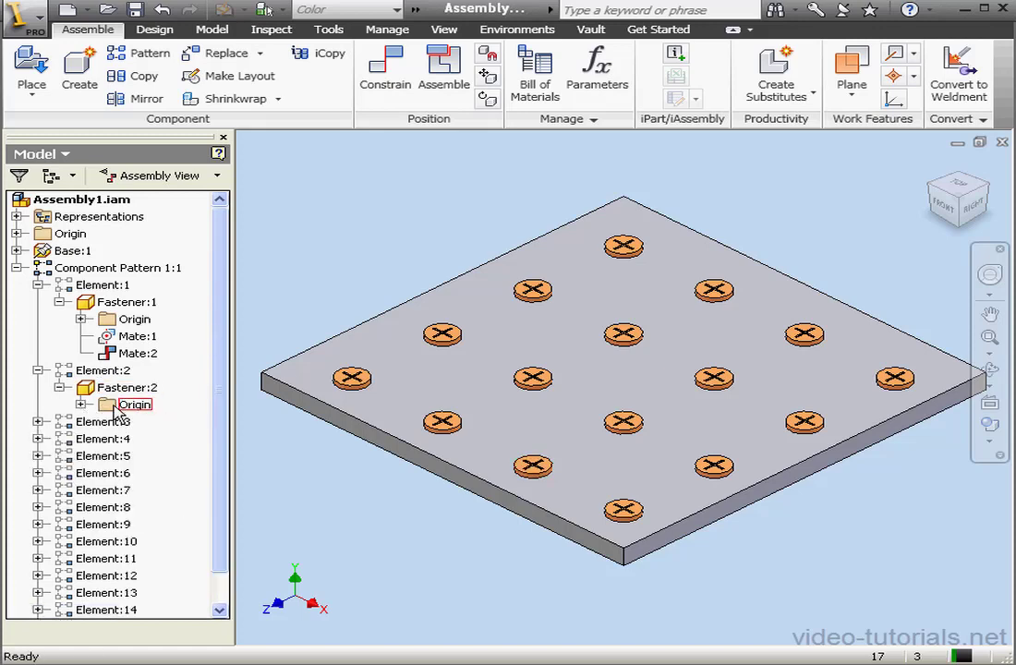
Set Mate:2's offset to 0.5 in, raising all sixteen fasteners above the plate.
double_click(115, 407)
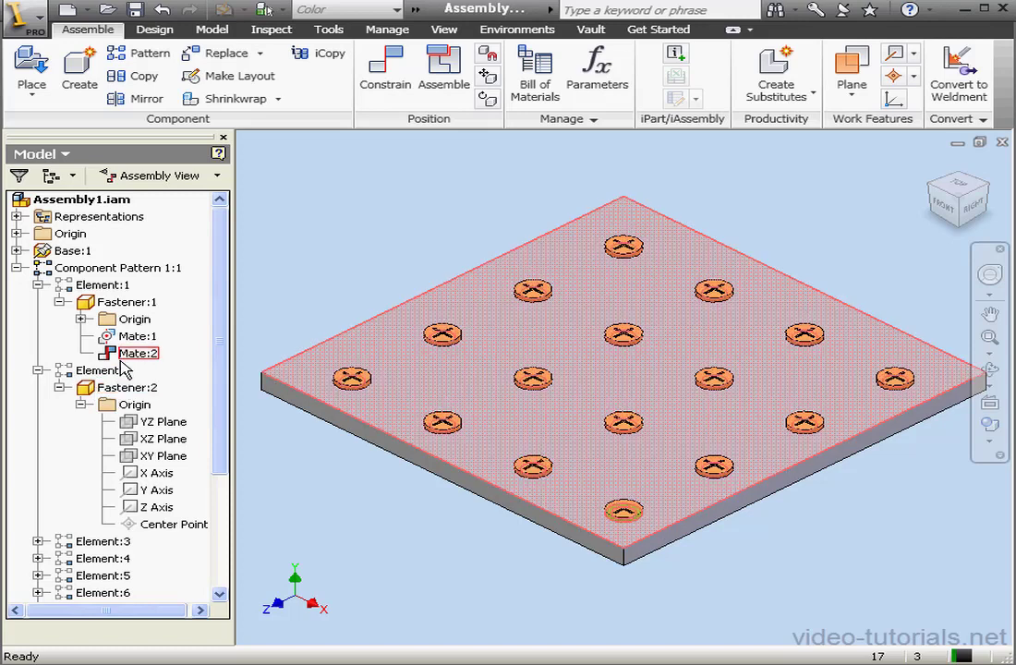
double_click(124, 356)
drag(119, 397, 91, 427)
click(120, 426)
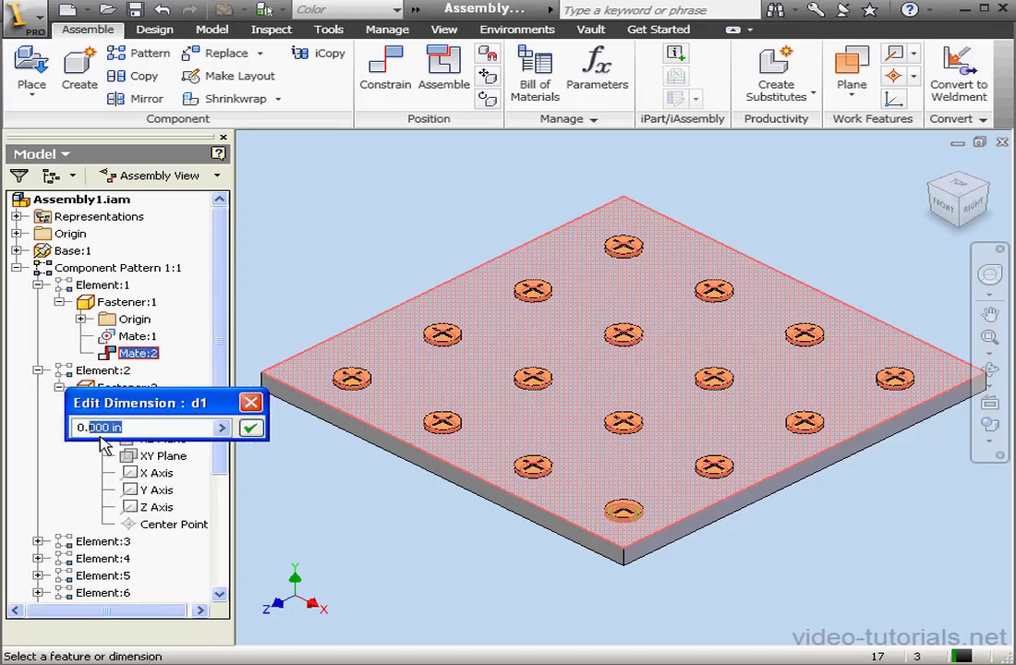
text(5)
click(250, 428)
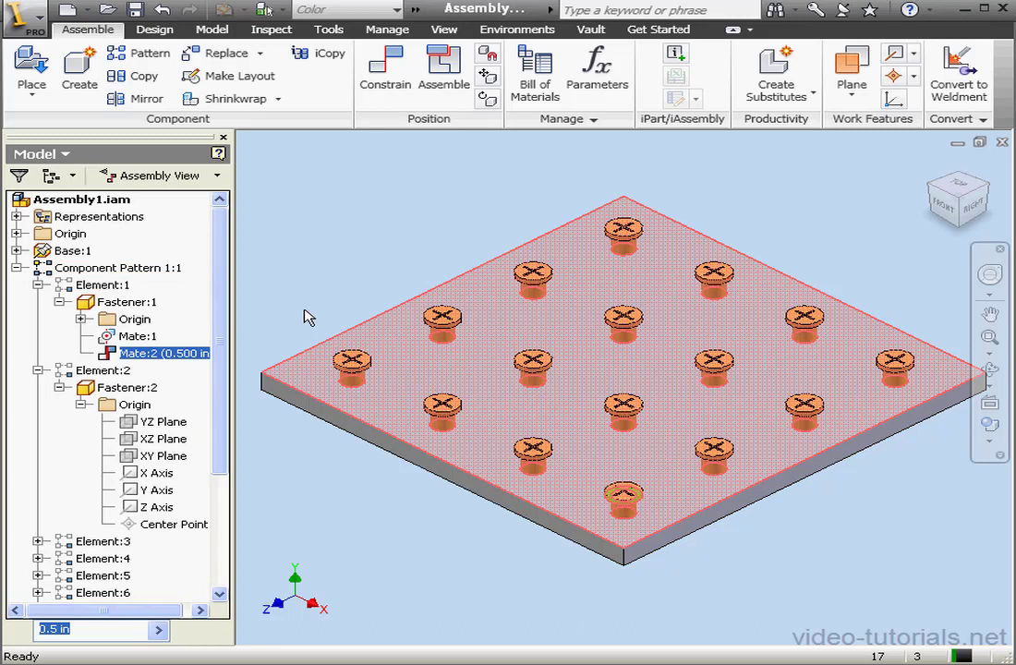
Change the plate's Rectangular Pattern1 Direction 1 spacing to 2.0 and return to the assembly.
double_click(50, 251)
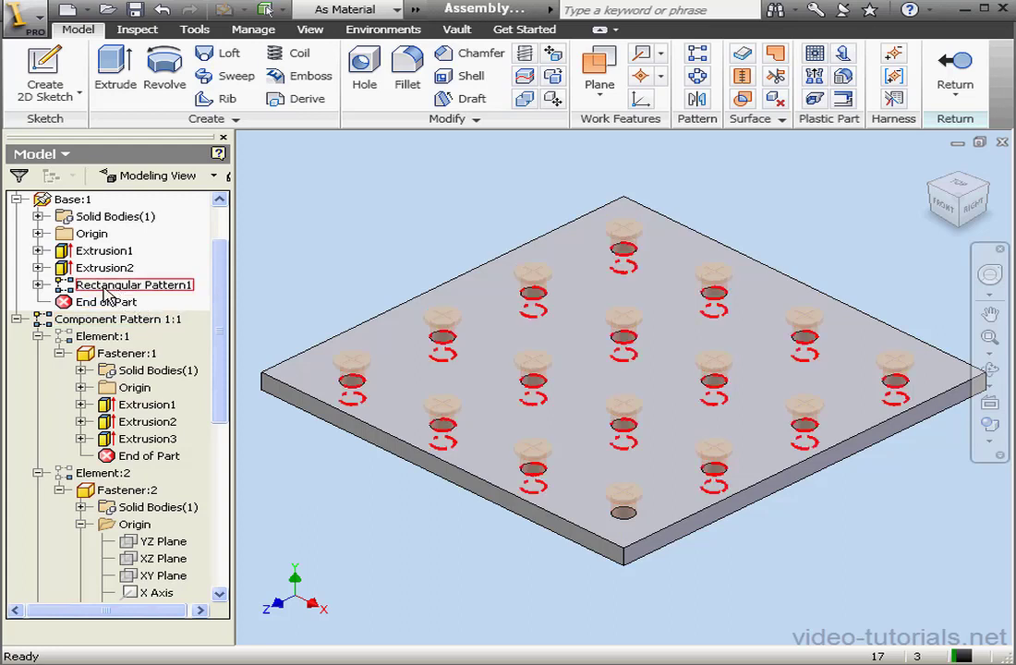
double_click(106, 285)
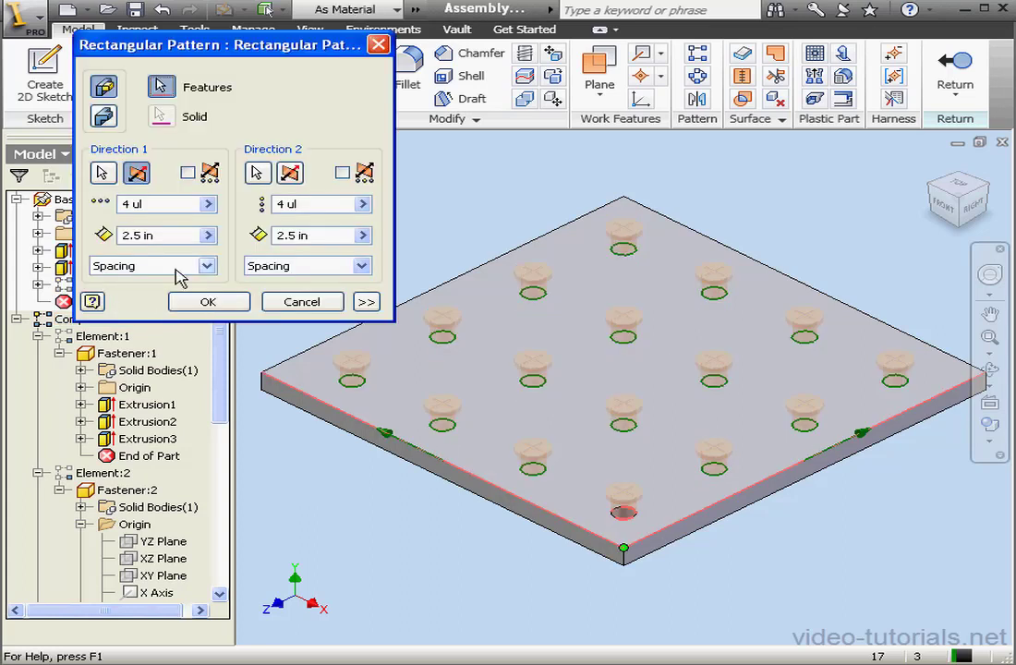
drag(163, 236, 140, 238)
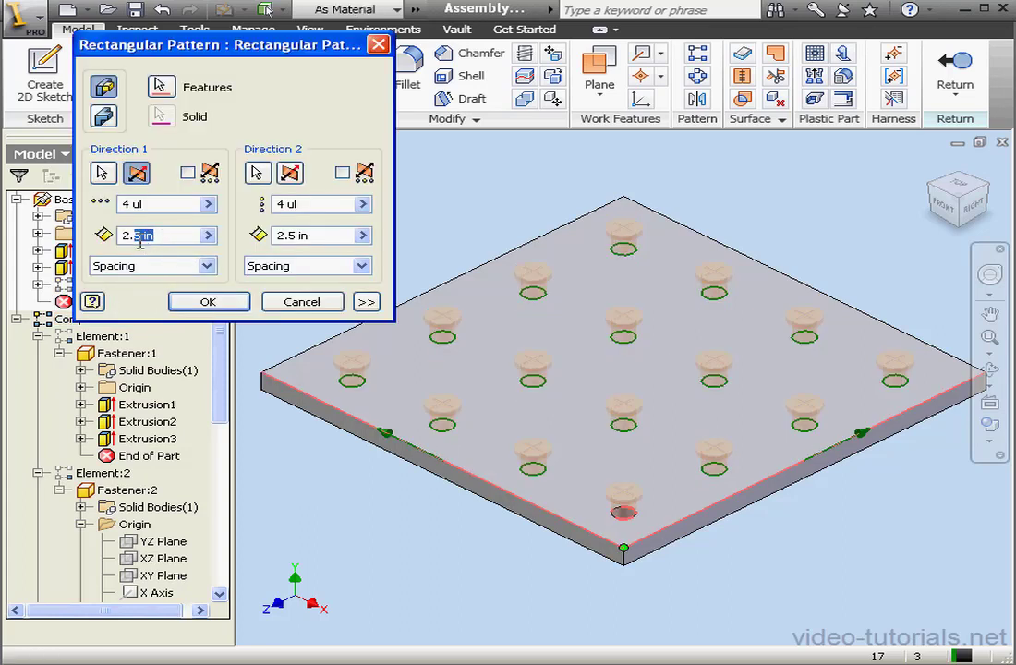
text(0)
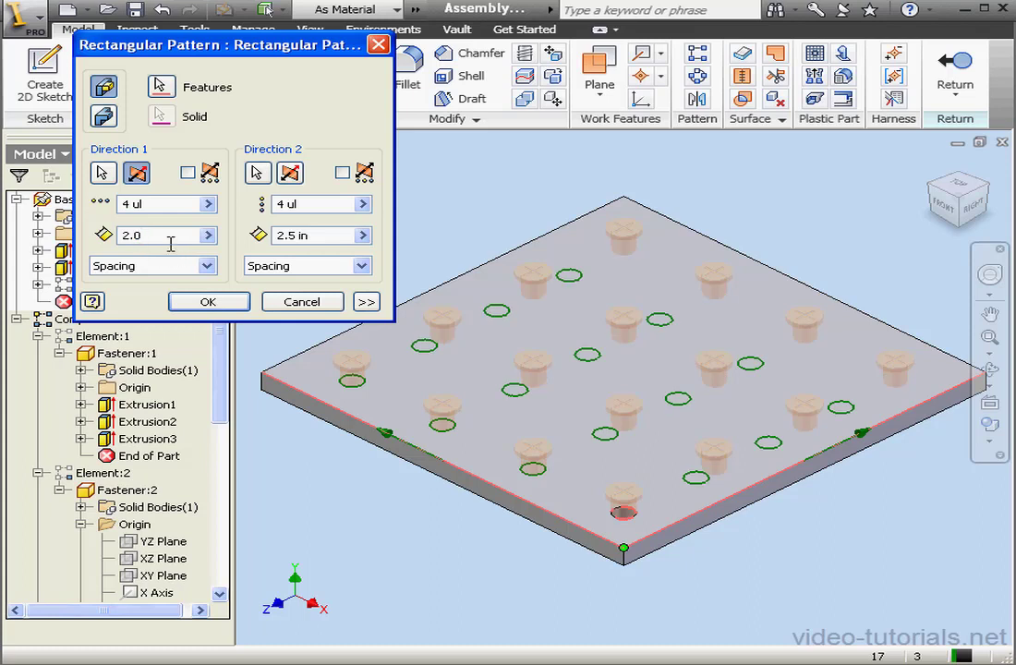
click(210, 303)
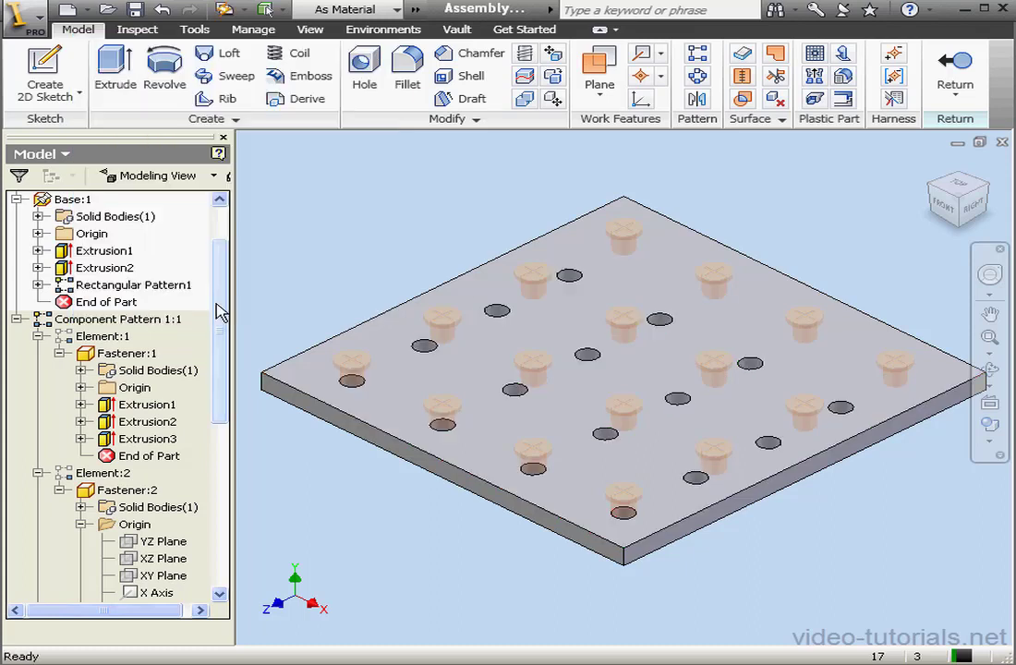
click(955, 69)
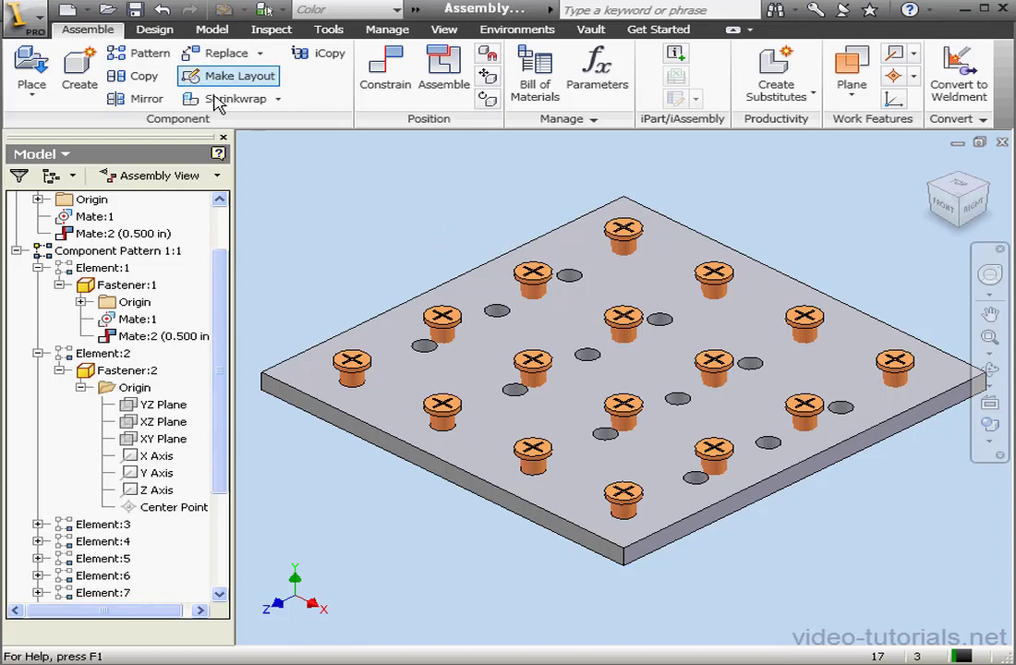
Undo the spacing edit and fastener pattern back to a single Fastener:1, then start a component pattern.
click(162, 12)
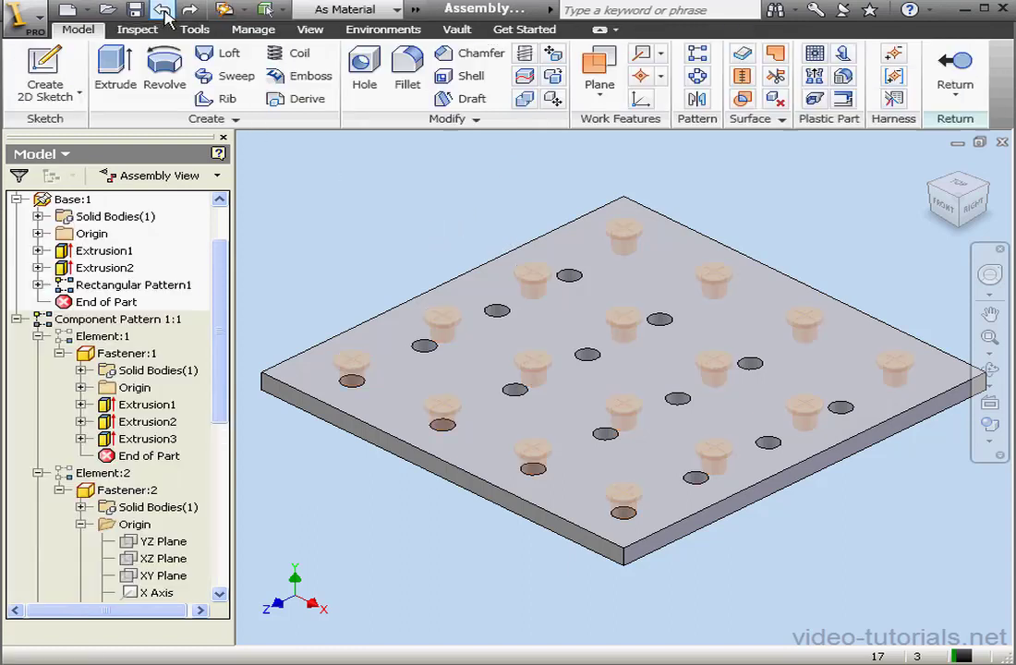
click(163, 11)
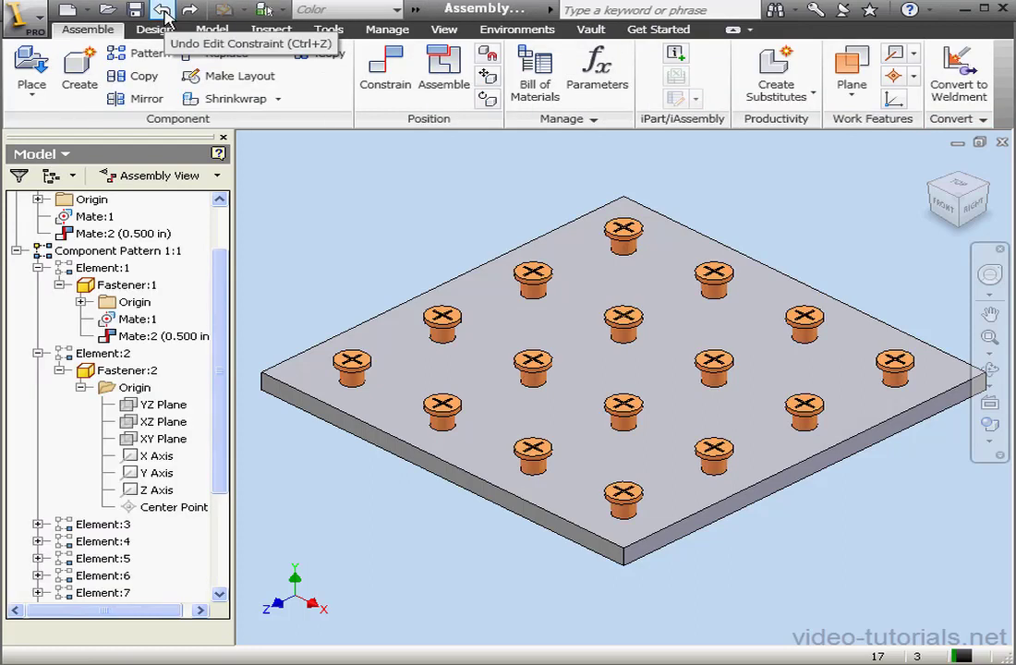
click(163, 11)
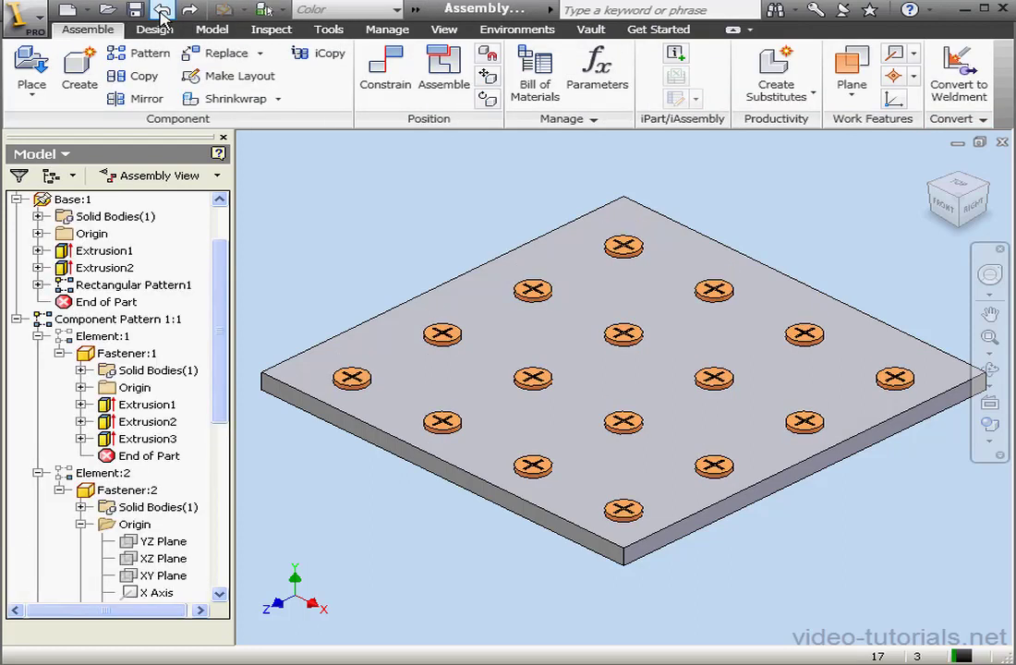
click(163, 11)
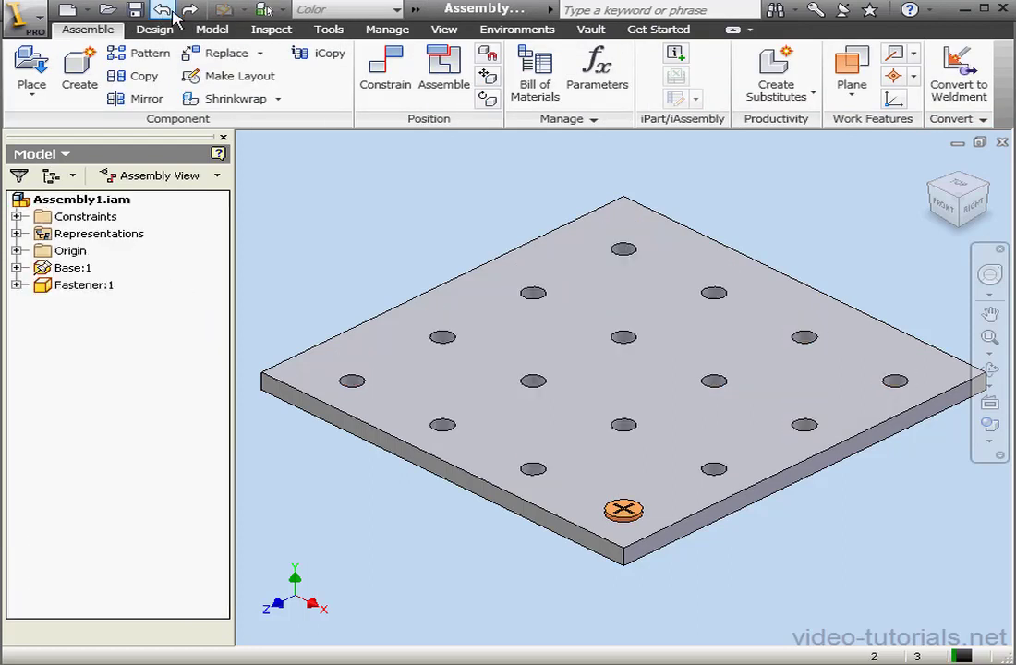
click(140, 54)
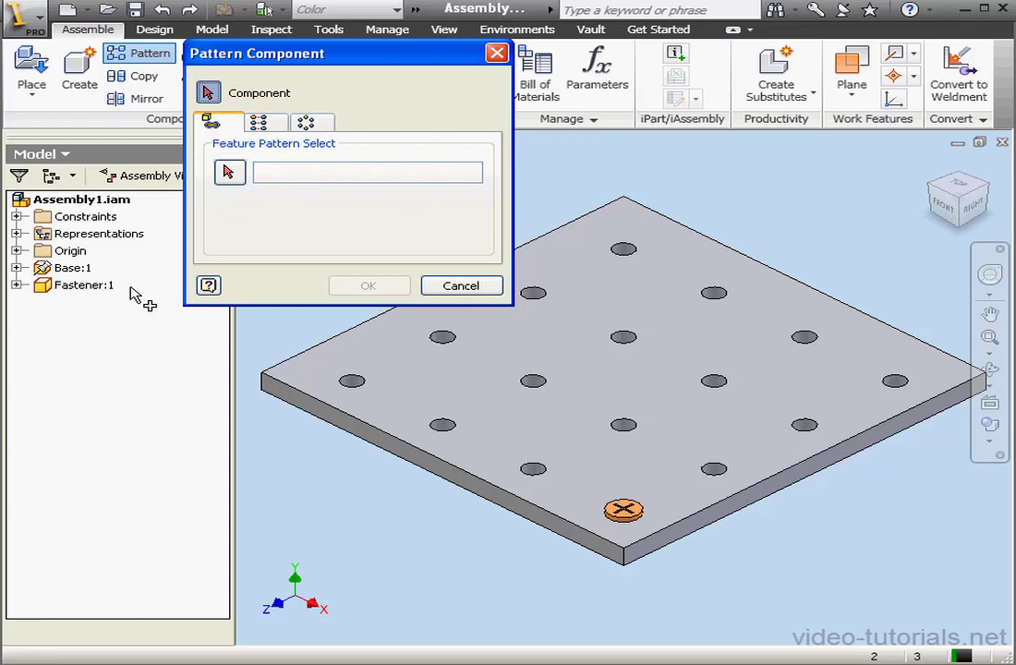
Pattern Fastener:1 to follow the plate's Rectangular Pattern1 hole feature, filling all sixteen holes.
click(85, 288)
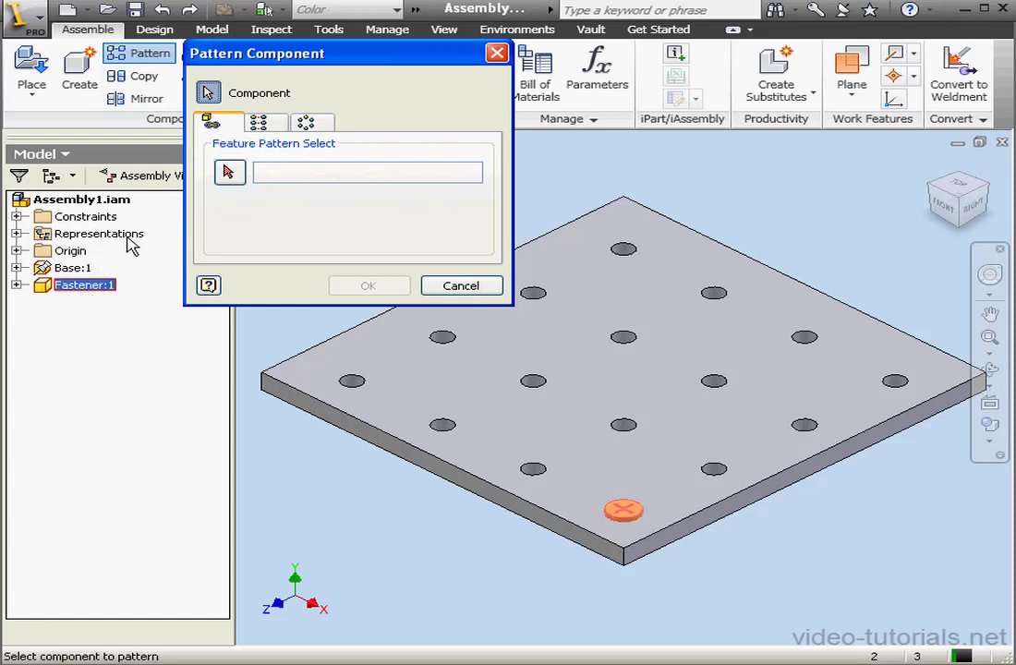
drag(301, 60, 407, 68)
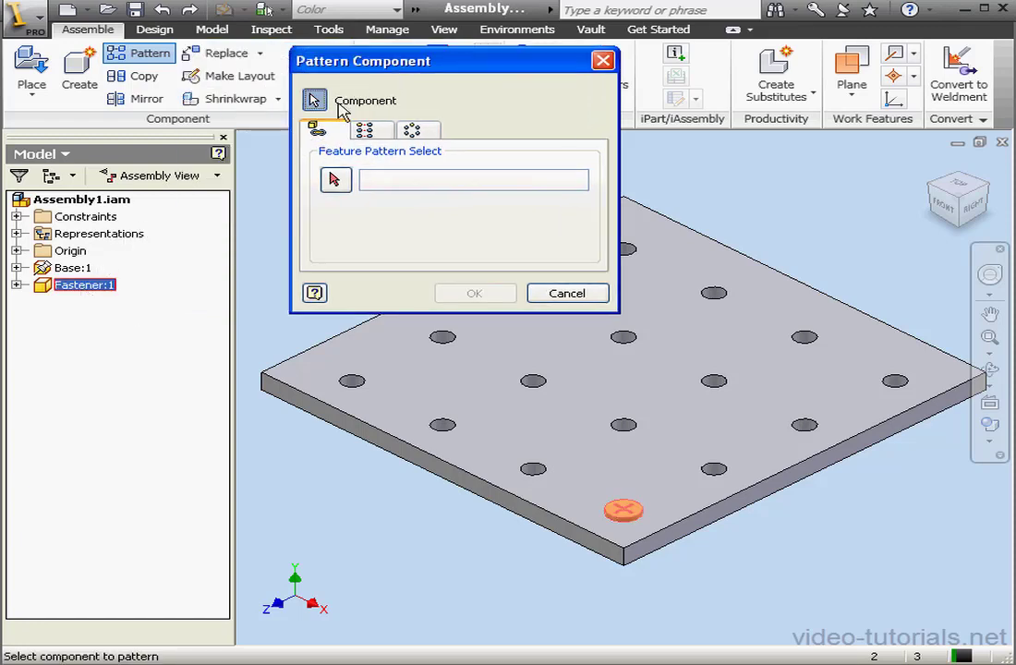
click(217, 176)
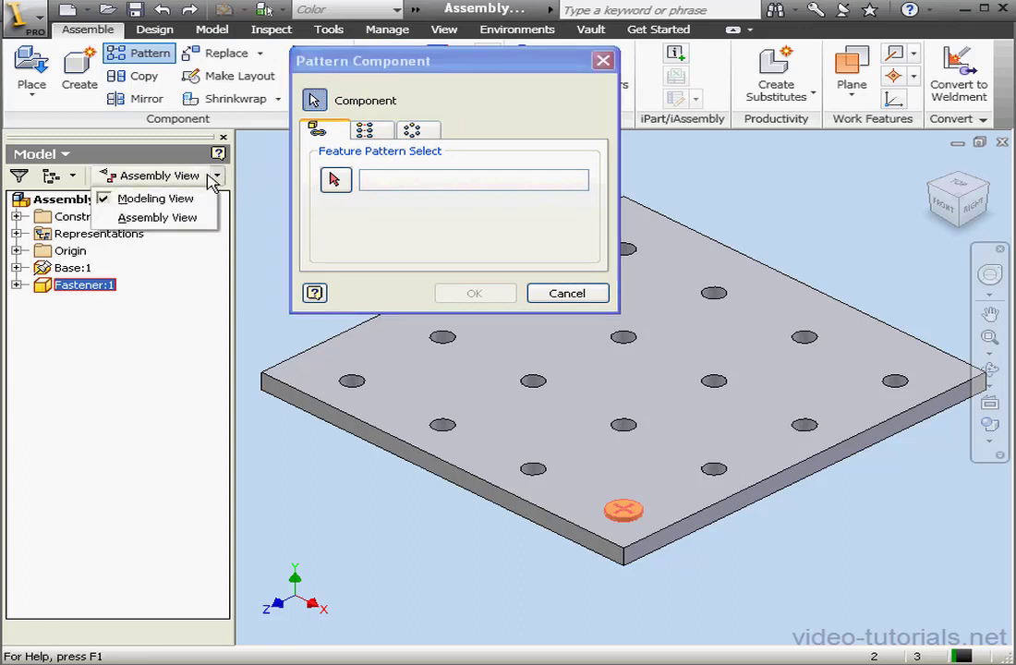
click(145, 201)
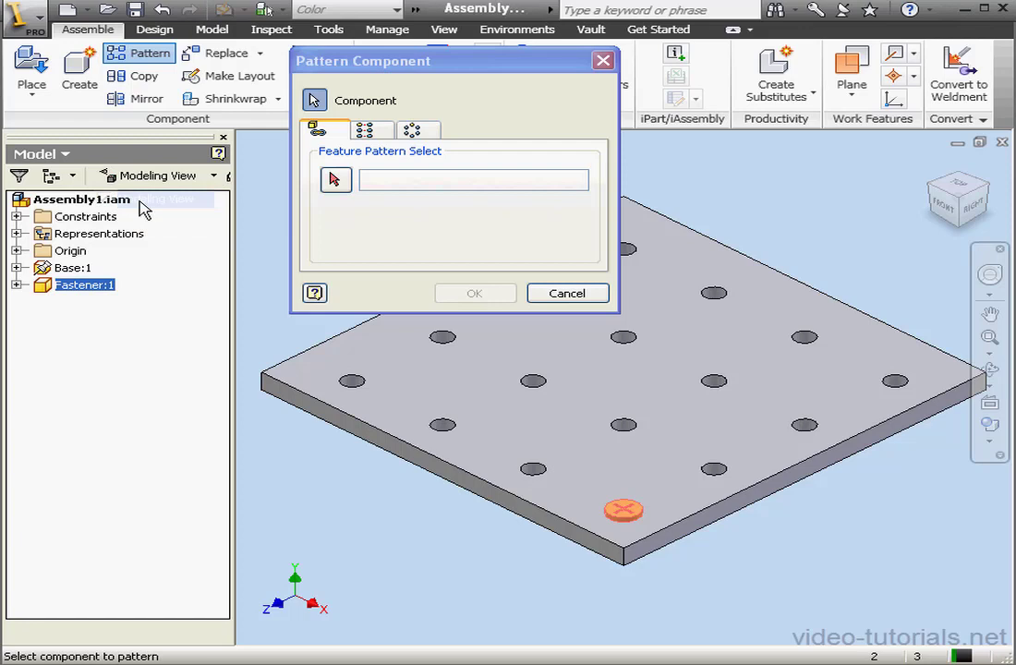
click(16, 268)
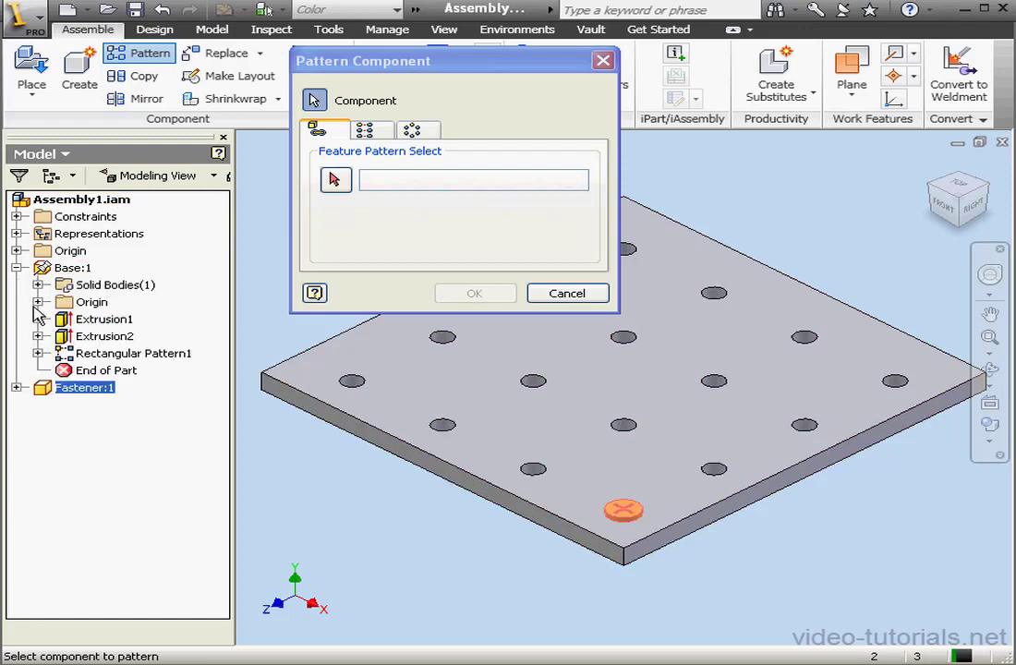
click(336, 179)
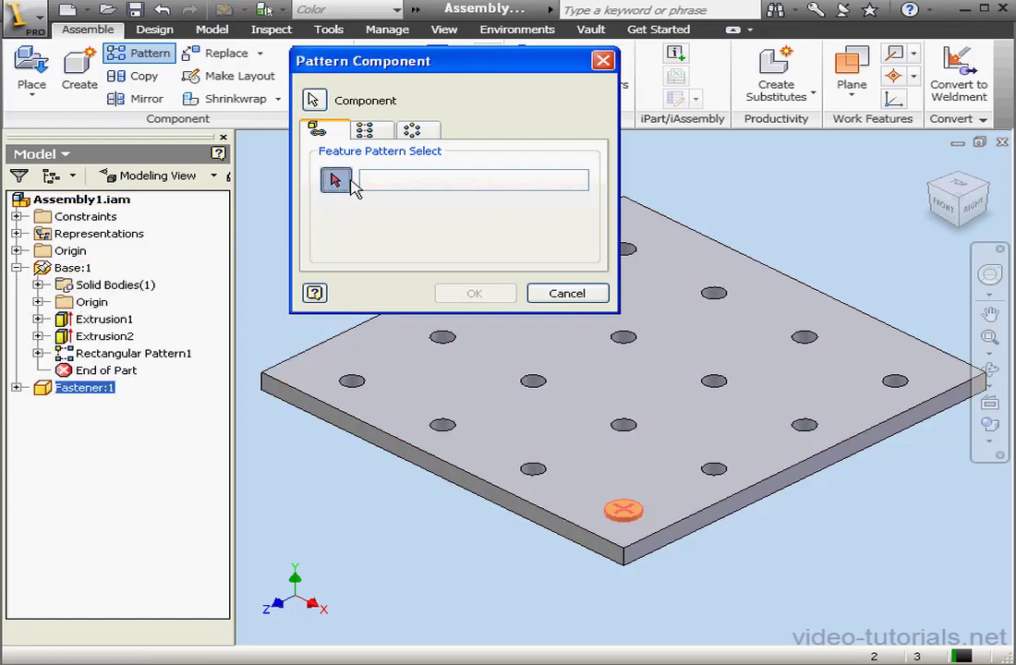
click(127, 360)
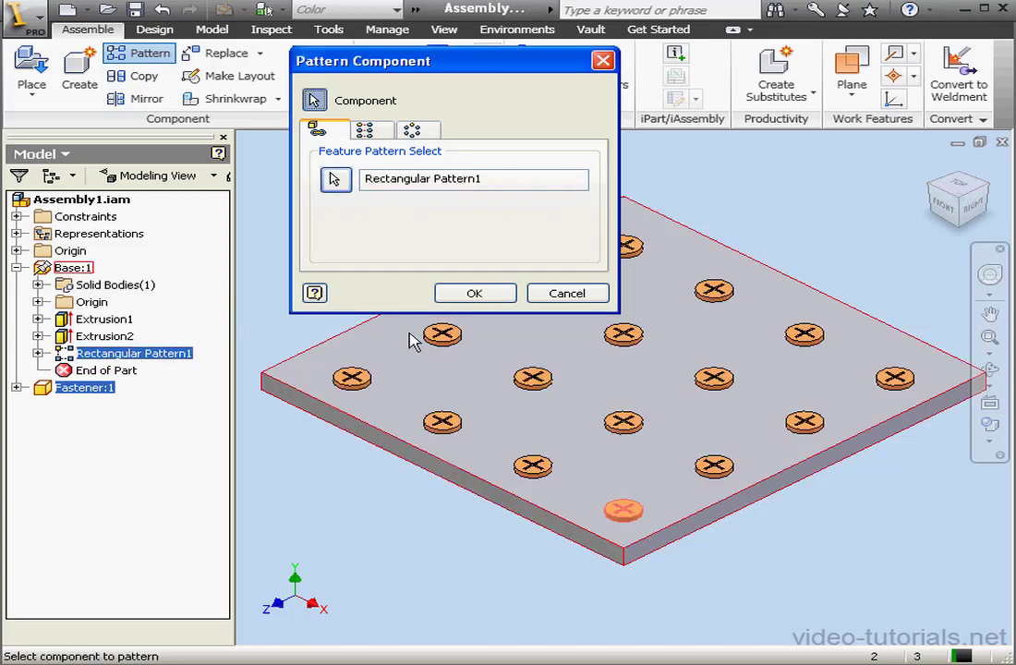
click(483, 297)
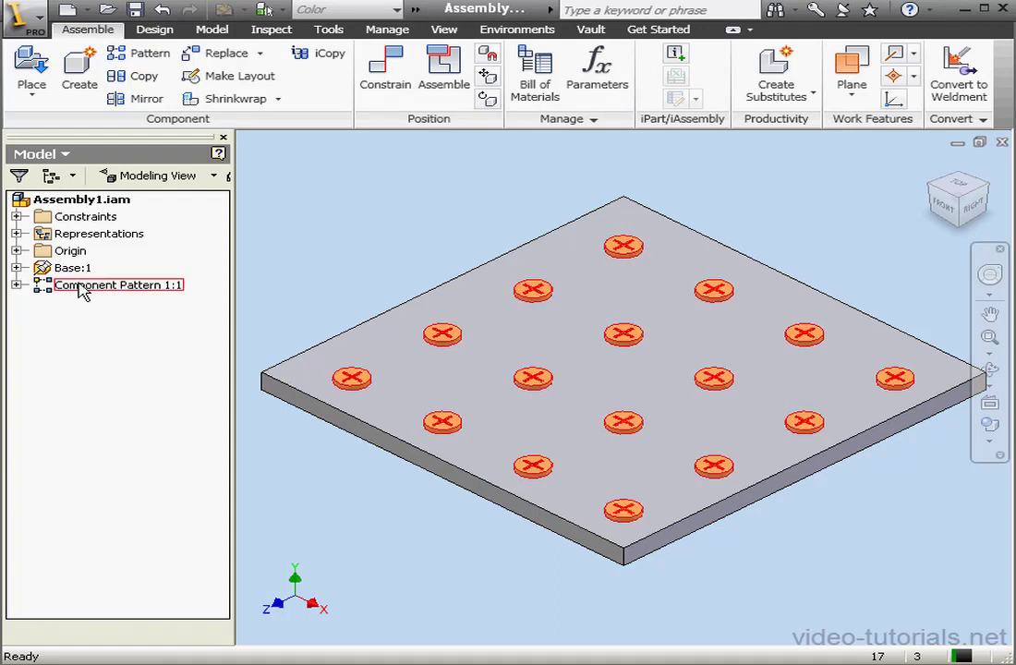
Expand Component Pattern 1:1 > Element:1 and switch the browser to Assembly View.
click(15, 285)
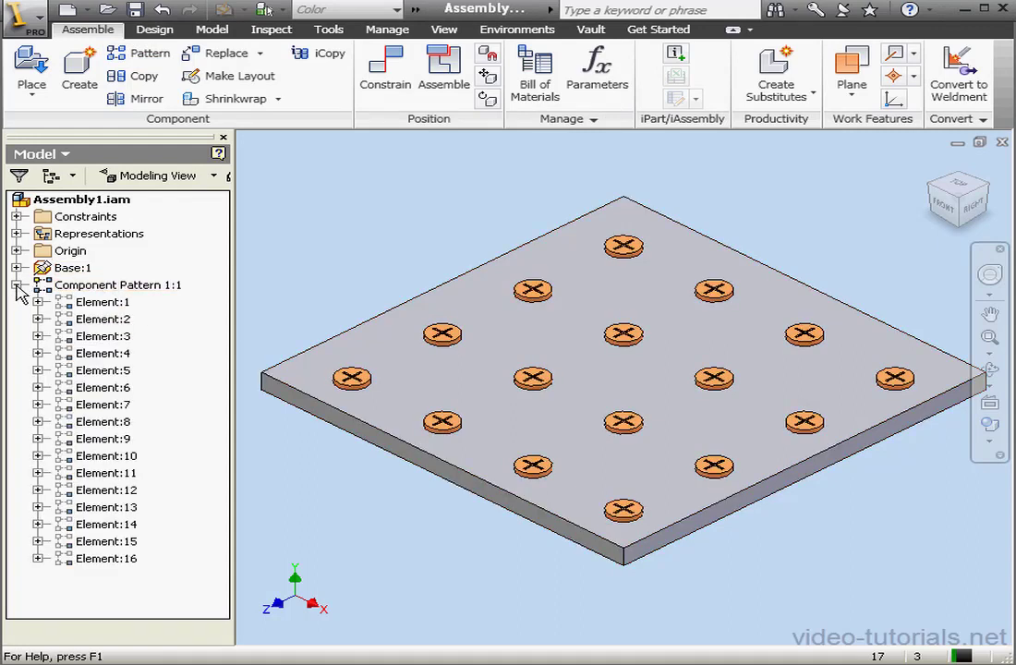
click(37, 302)
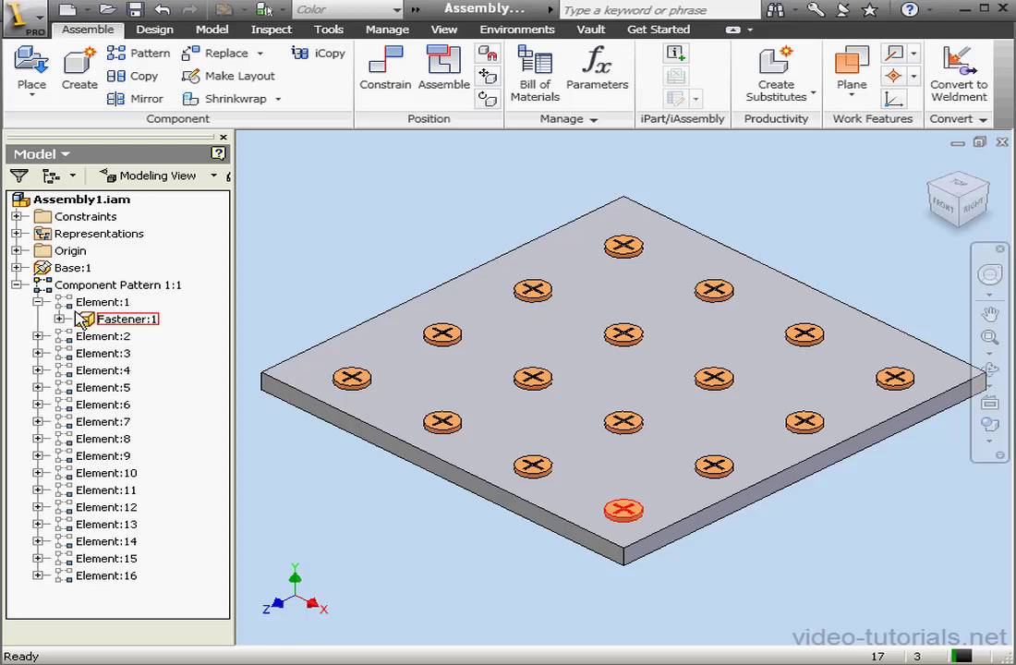
click(214, 176)
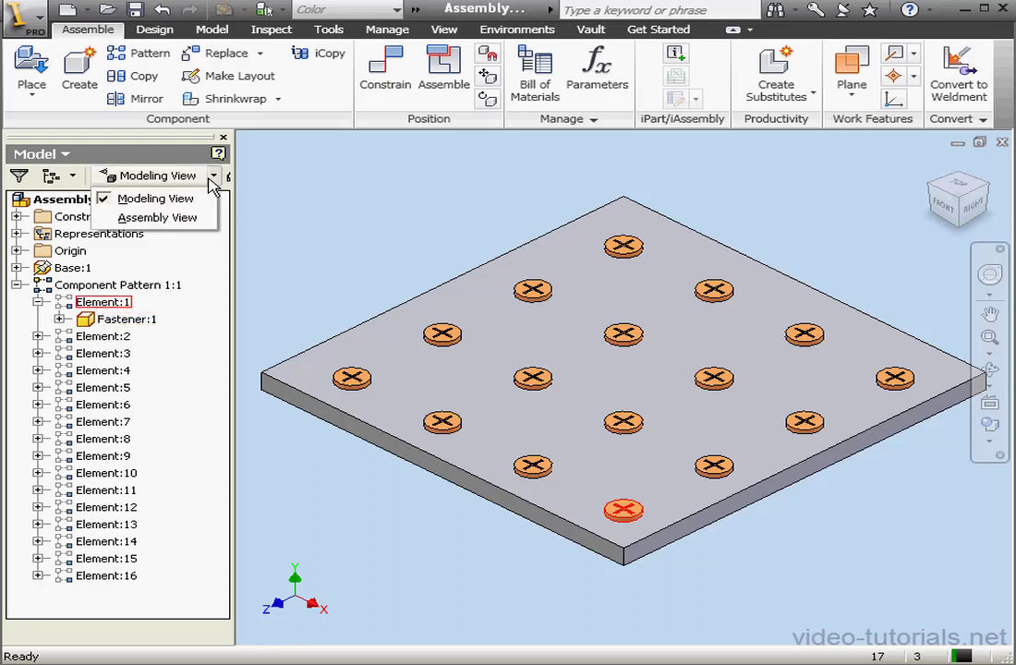
click(170, 218)
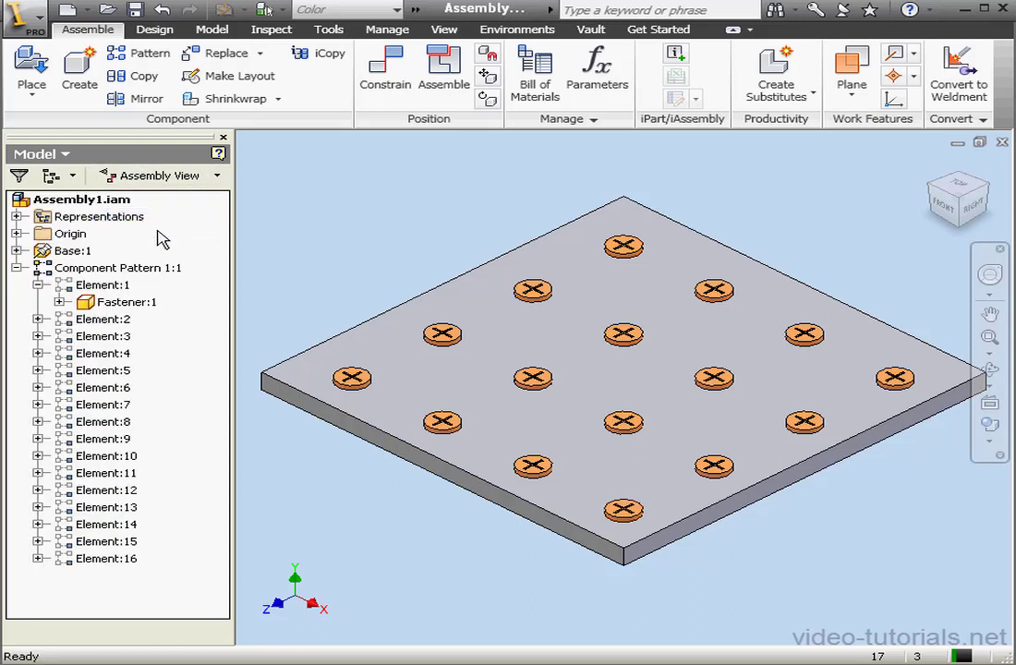
Change Fastener:1's Mate:2 offset to 0.25 in.
click(59, 302)
double_click(134, 353)
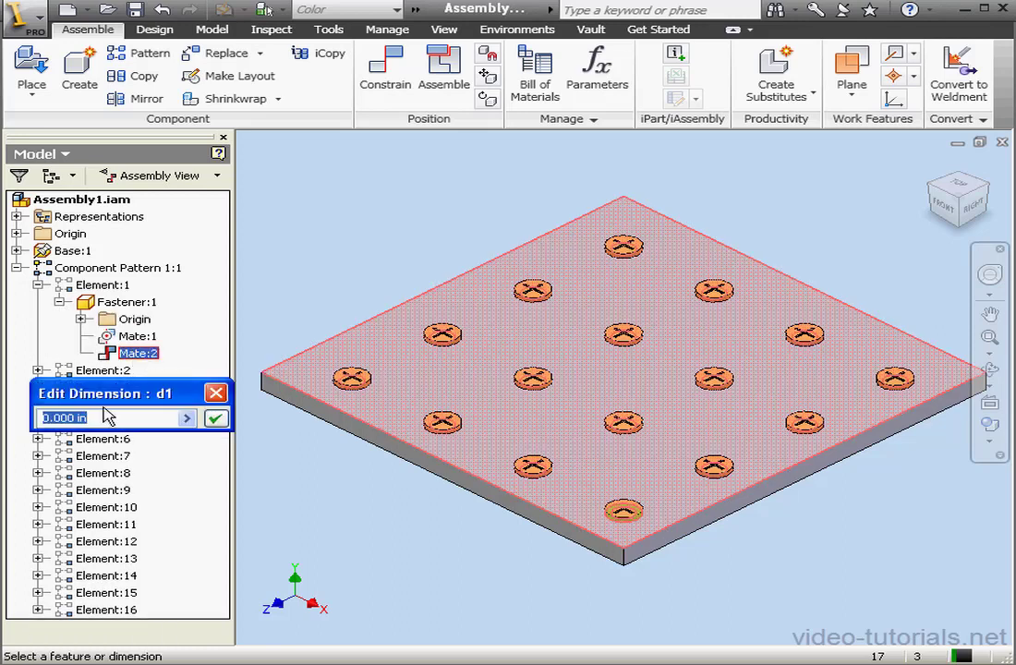
drag(106, 417, 59, 418)
text(25)
click(215, 418)
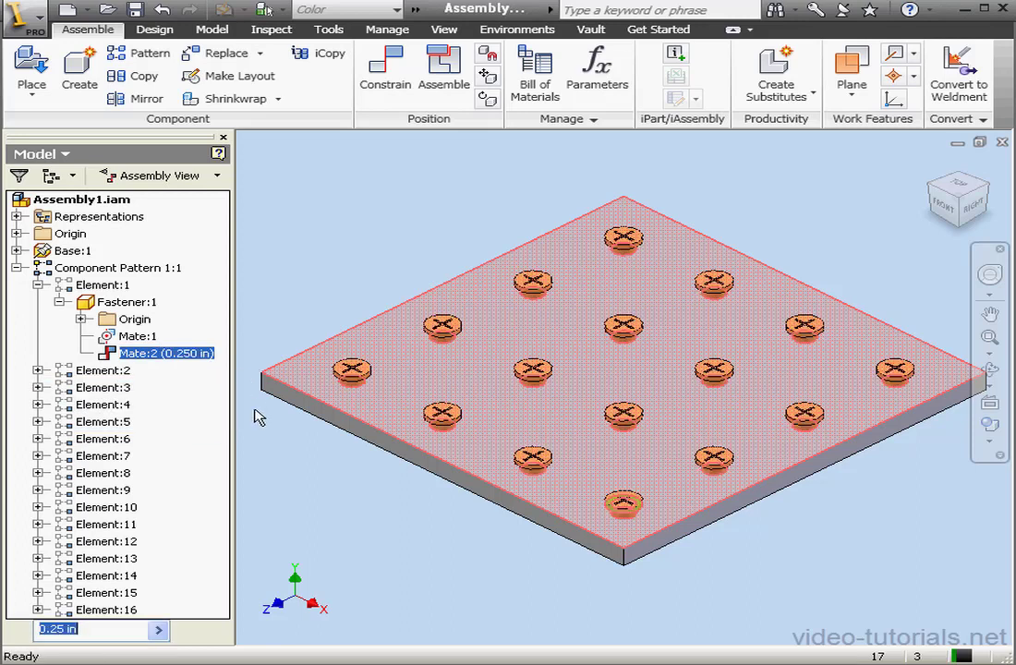
Edit the plate's Rectangular Pattern1 to counts 5 and 5, spacing 2 in both directions.
double_click(46, 253)
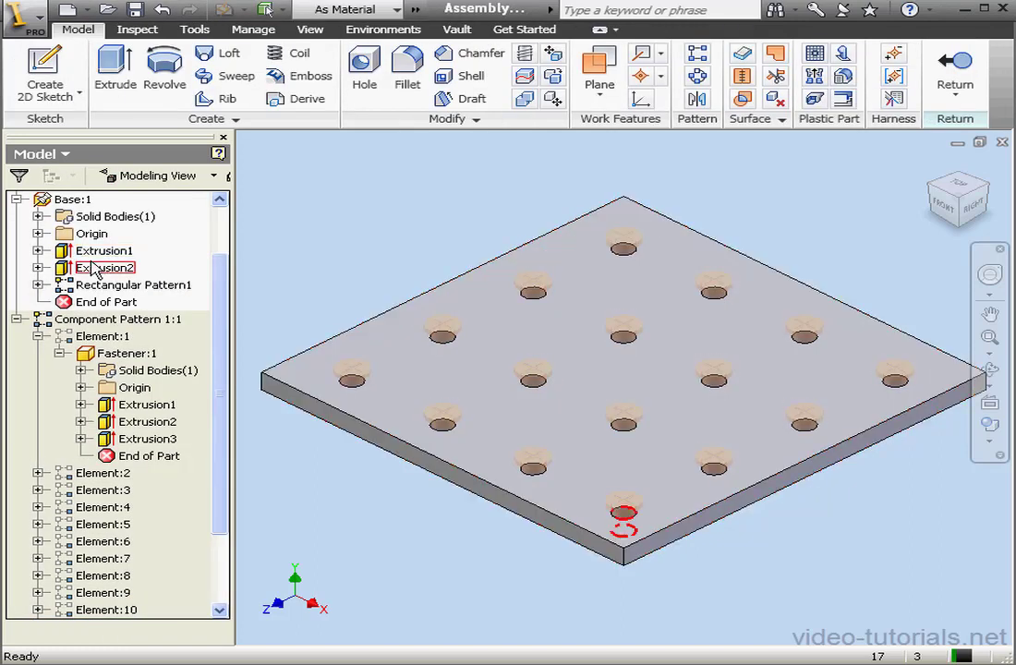
double_click(92, 286)
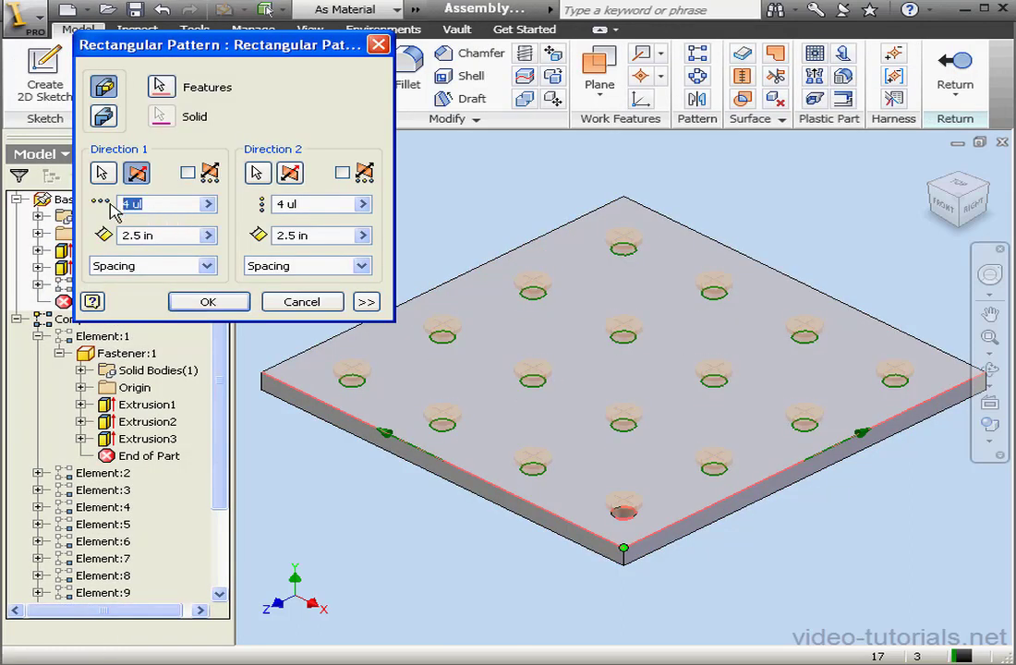
text(5)
drag(153, 236, 137, 236)
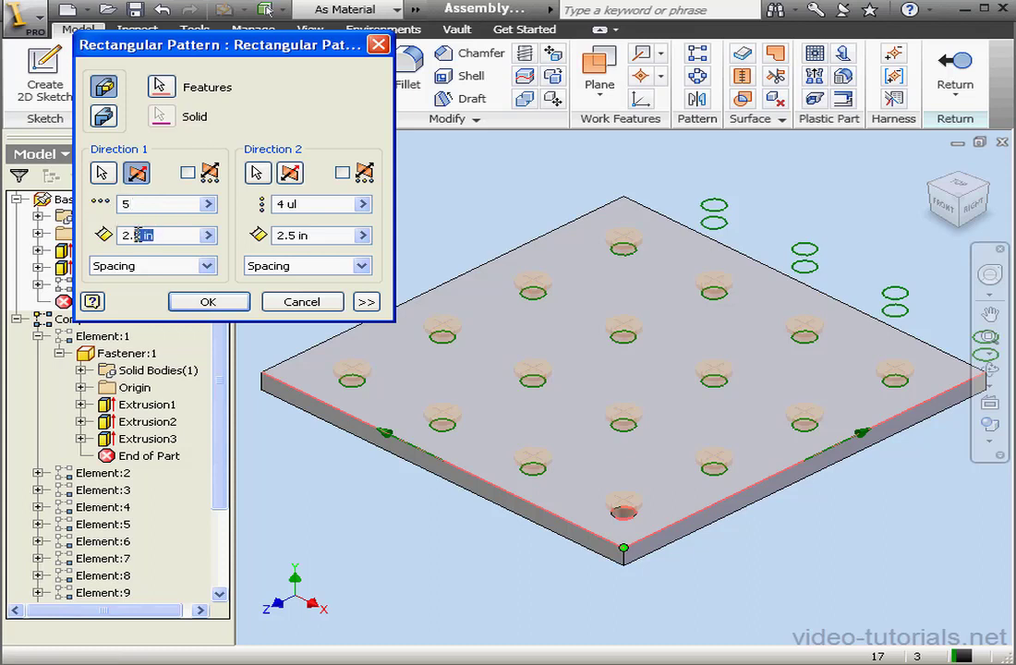
text(2)
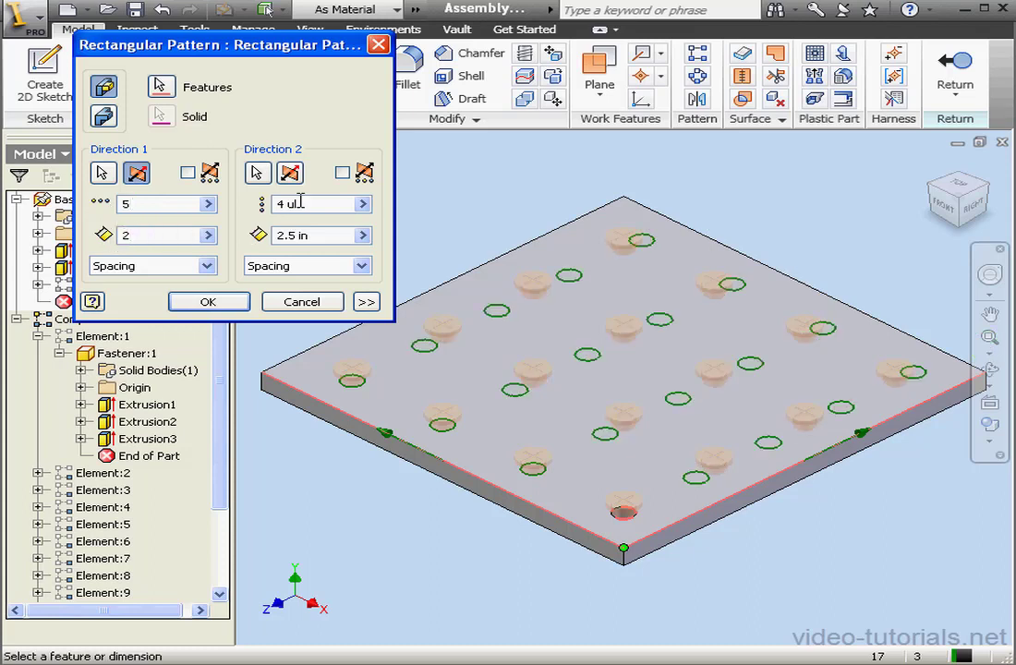
drag(295, 204, 261, 205)
text(5)
drag(328, 236, 235, 234)
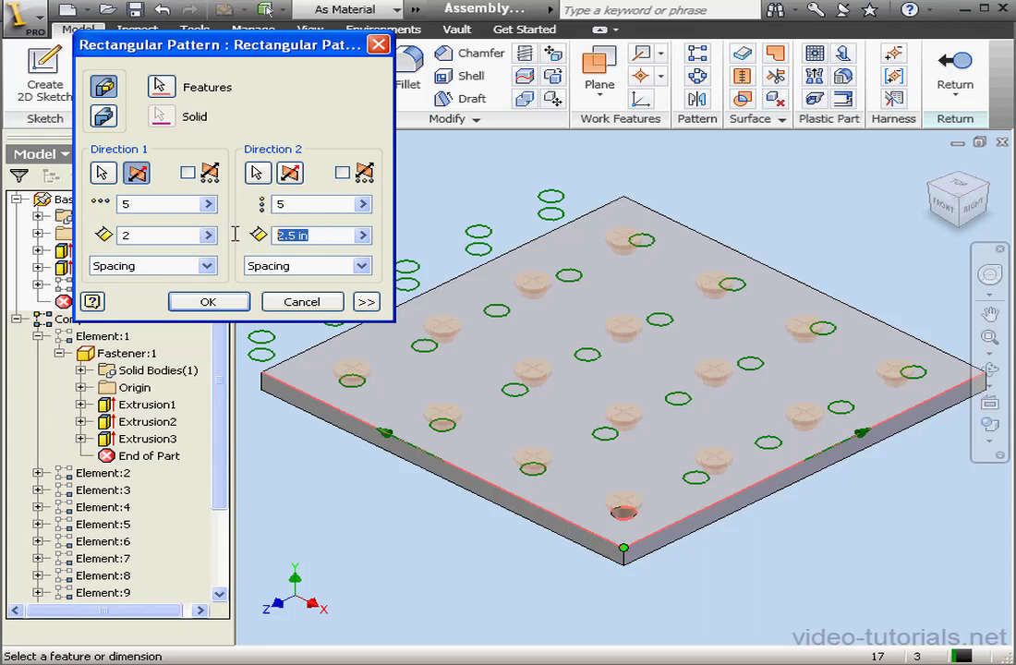
text(2)
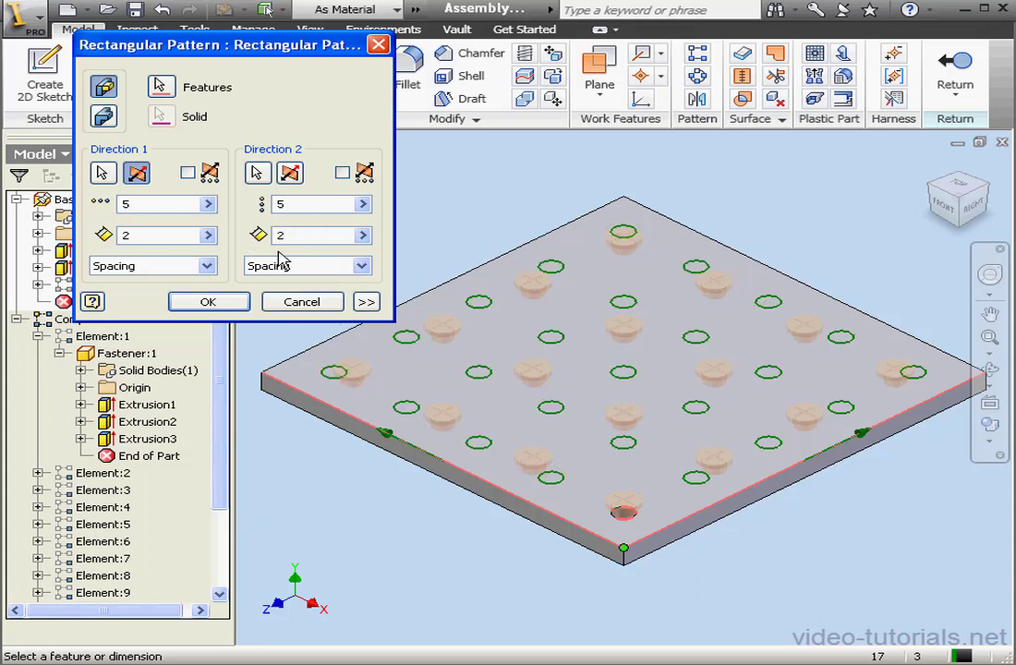
Apply the 5 x 5 hole pattern to the plate and return to the assembly so 25 fasteners update.
click(215, 304)
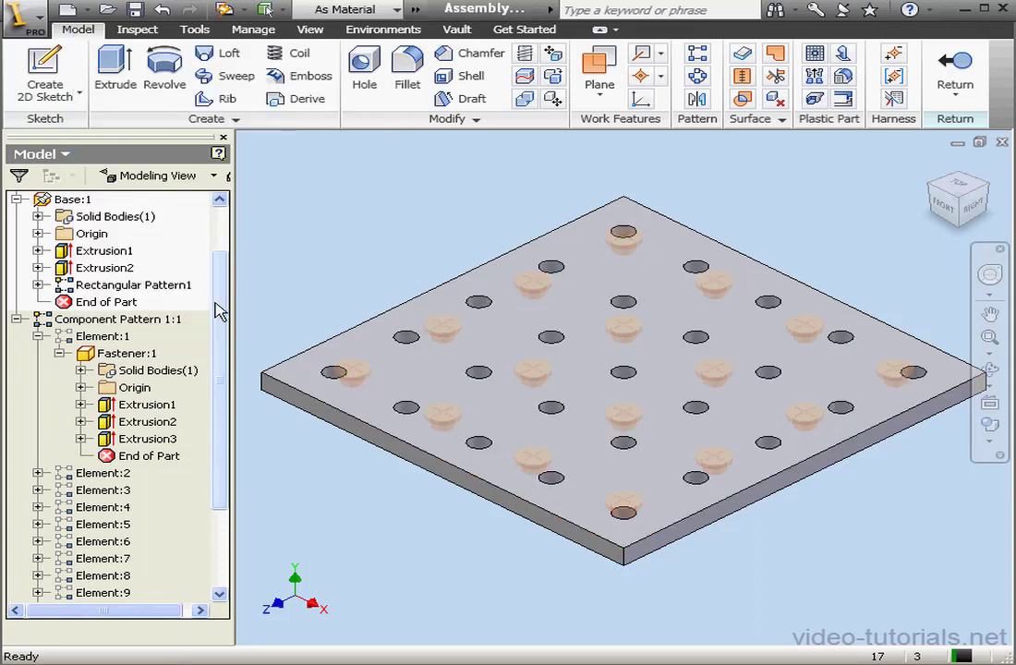
click(951, 85)
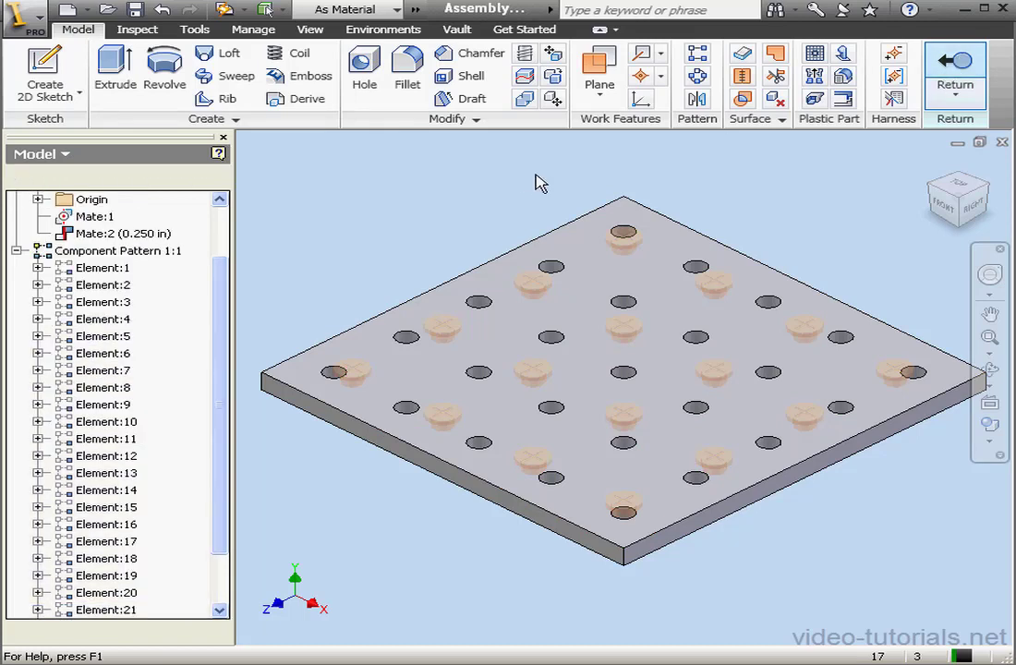